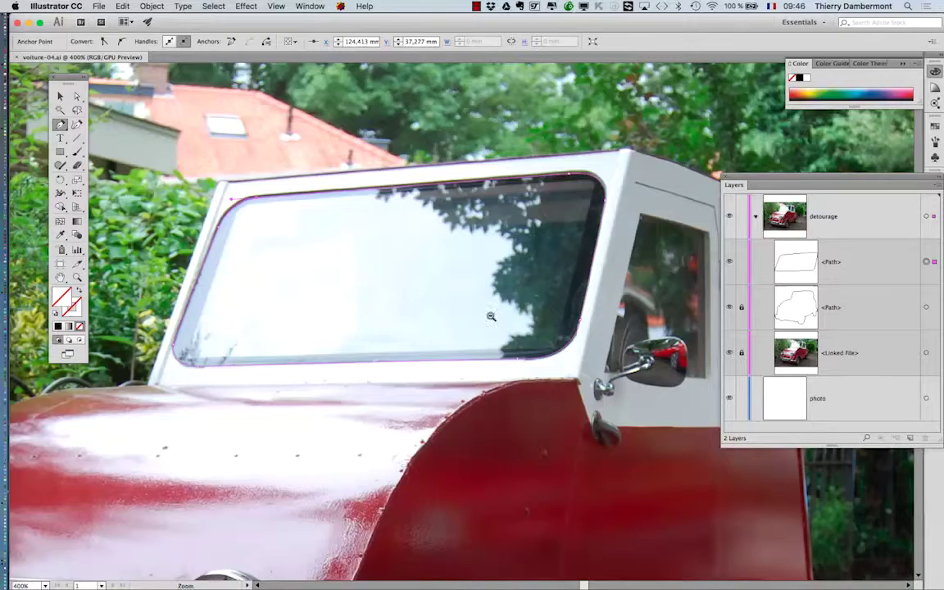
- Fit the artboard in view, unlock the <Linked File> car photo, and select all objects
{"action": "scroll", "coordinate": [491, 316], "scroll_direction": "down", "scroll_amount": 2}
{"action": "scroll", "coordinate": [489, 318], "scroll_direction": "down", "scroll_amount": 2}
{"action": "scroll", "coordinate": [486, 319], "scroll_direction": "down", "scroll_amount": 1}
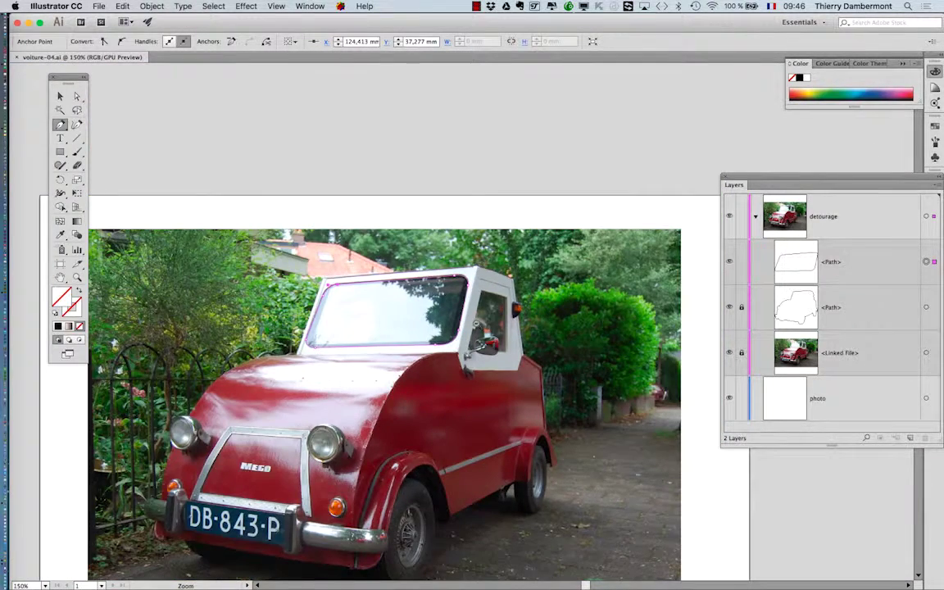
{"action": "scroll", "coordinate": [385, 312], "scroll_direction": "down", "scroll_amount": 2}
{"action": "scroll", "coordinate": [385, 312], "scroll_direction": "down", "scroll_amount": 1}
{"action": "scroll", "coordinate": [456, 242], "scroll_direction": "down", "scroll_amount": 1}
{"action": "left_click_drag", "start_coordinate": [456, 242], "coordinate": [427, 229]}
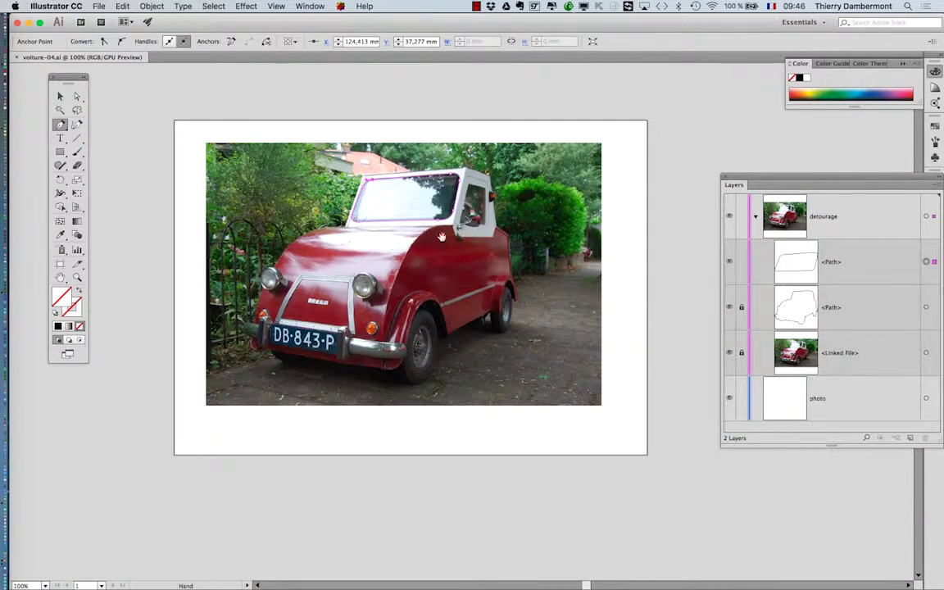
{"action": "mouse_move", "coordinate": [750, 179]}
{"action": "left_mouse_down"}
{"action": "mouse_move", "coordinate": [691, 143]}
{"action": "mouse_move", "coordinate": [663, 144]}
{"action": "left_mouse_up"}
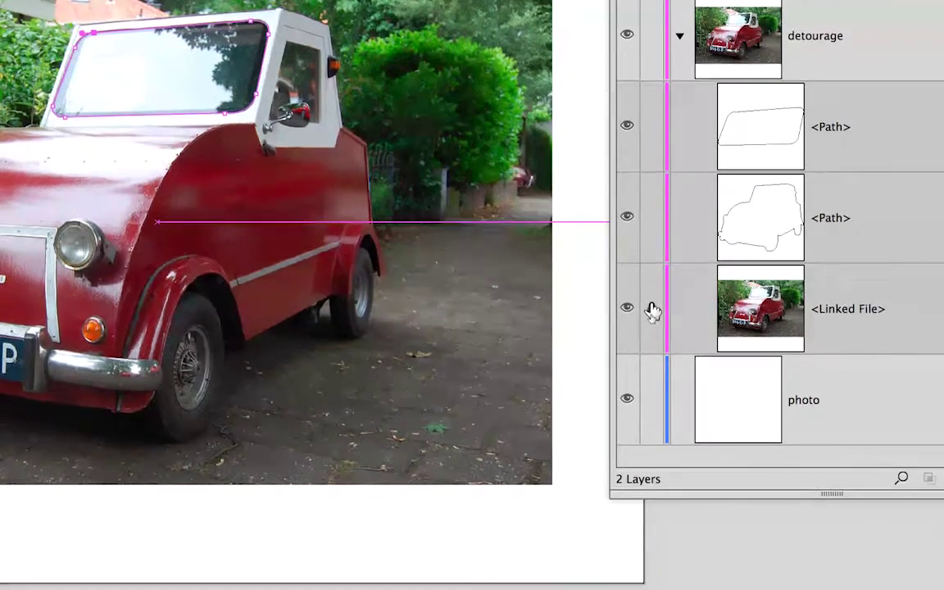
{"action": "left_click", "coordinate": [652, 312]}
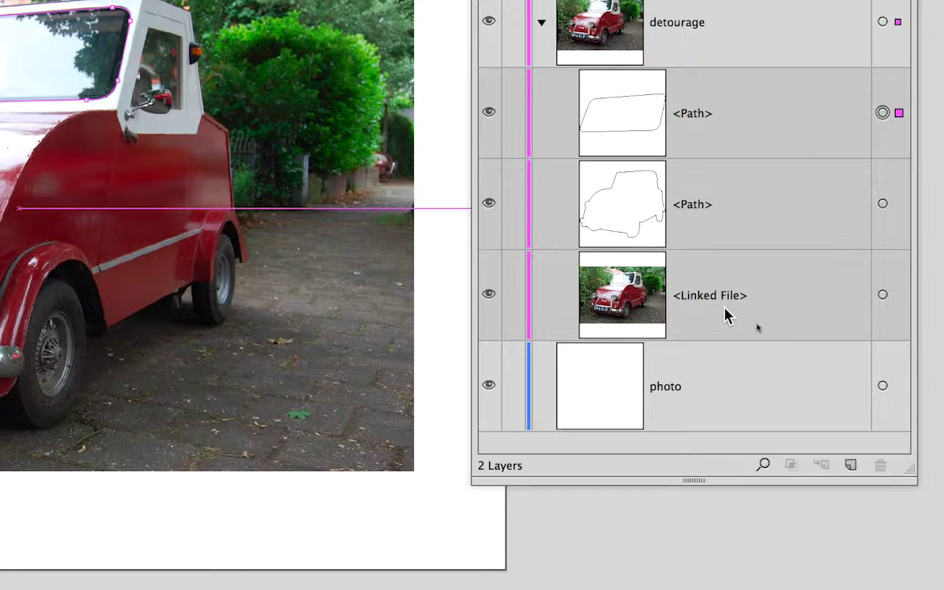
{"action": "key", "text": "ctrl+a"}
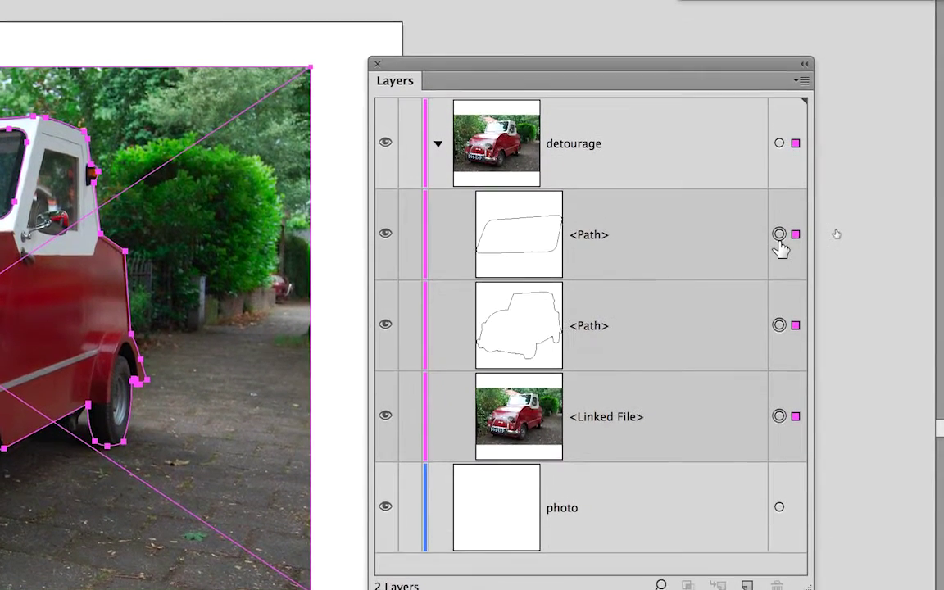
- Clear the layer targets and select just the car outline path together with the car photo
{"action": "left_click", "coordinate": [779, 236]}
{"action": "left_click", "coordinate": [779, 326], "text": "shift"}
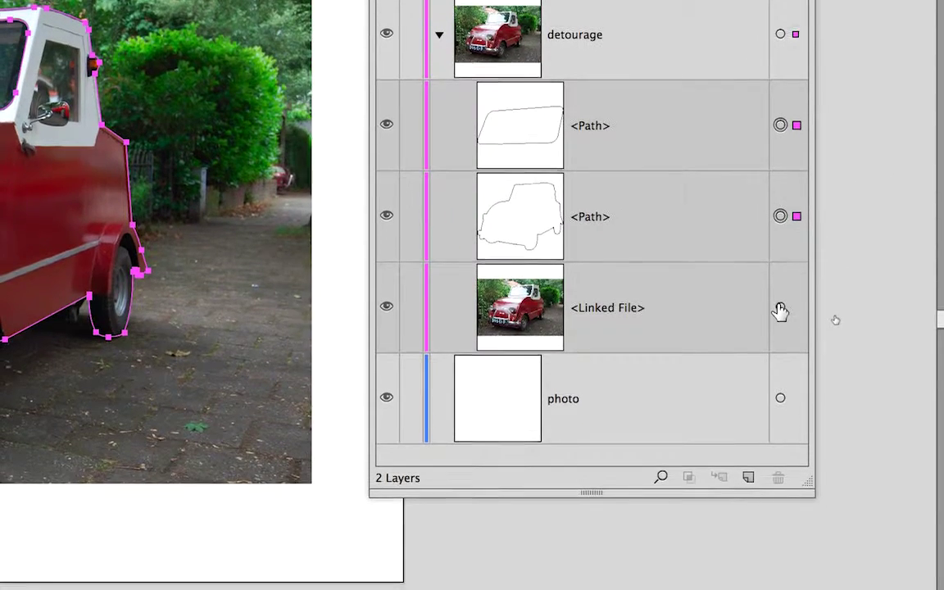
{"action": "left_click", "coordinate": [778, 329], "text": "shift"}
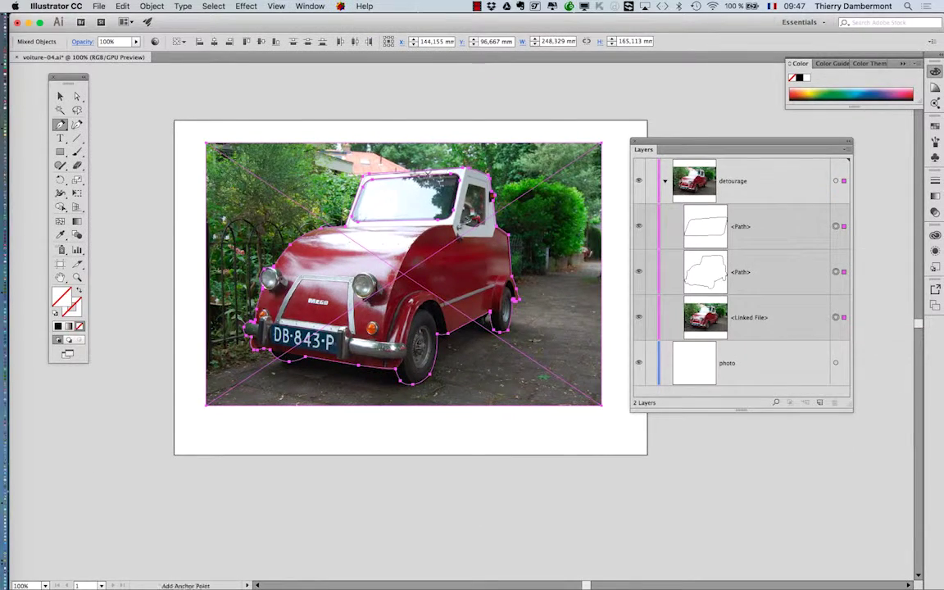
{"action": "key", "text": "v"}
{"action": "left_click", "coordinate": [207, 99]}
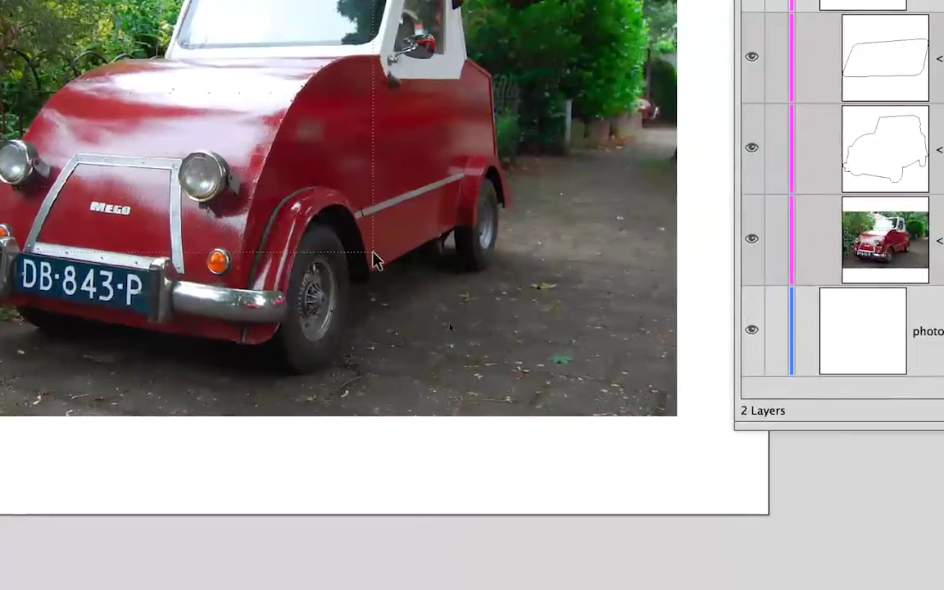
{"action": "left_click", "coordinate": [373, 260]}
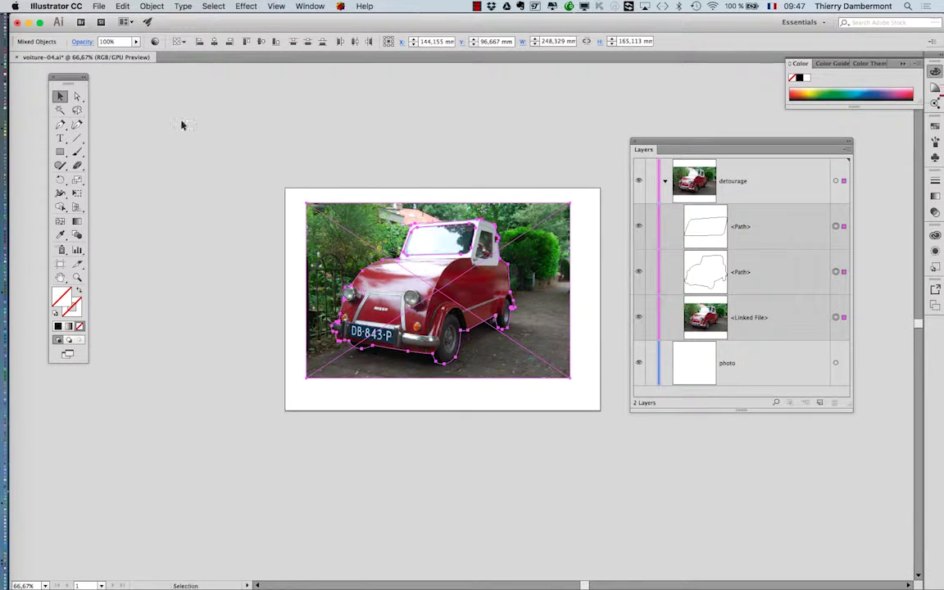
- Make a clipping mask from the selected outline path and car photo
{"action": "left_click_drag", "start_coordinate": [288, 250], "coordinate": [173, 206]}
{"action": "left_click", "coordinate": [152, 6]}
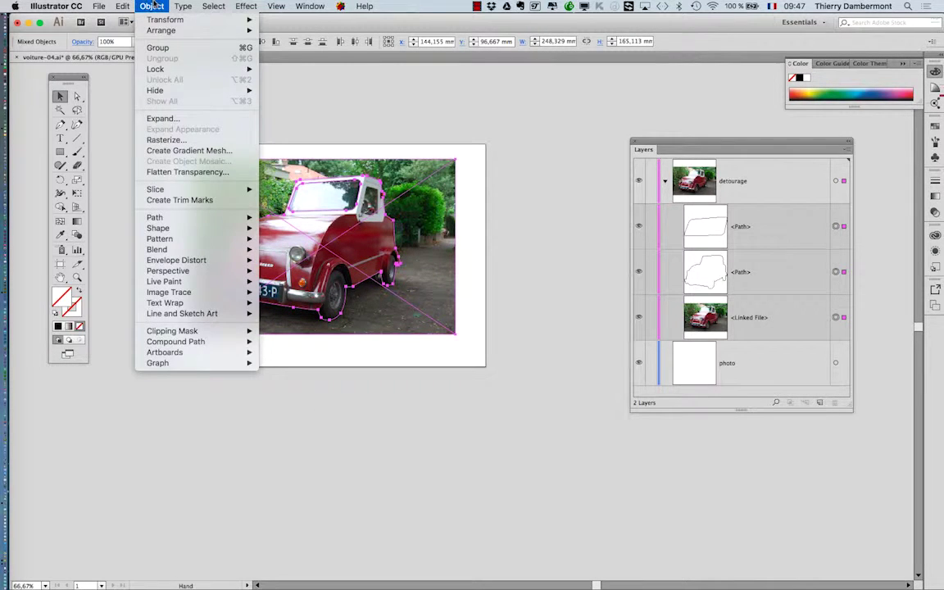
{"action": "mouse_move", "coordinate": [172, 330]}
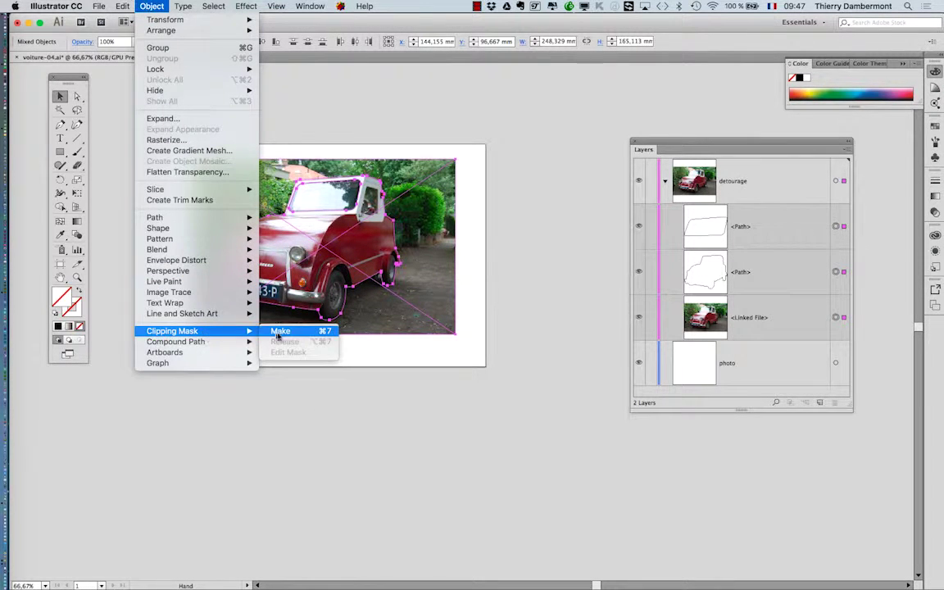
{"action": "left_click", "coordinate": [288, 331]}
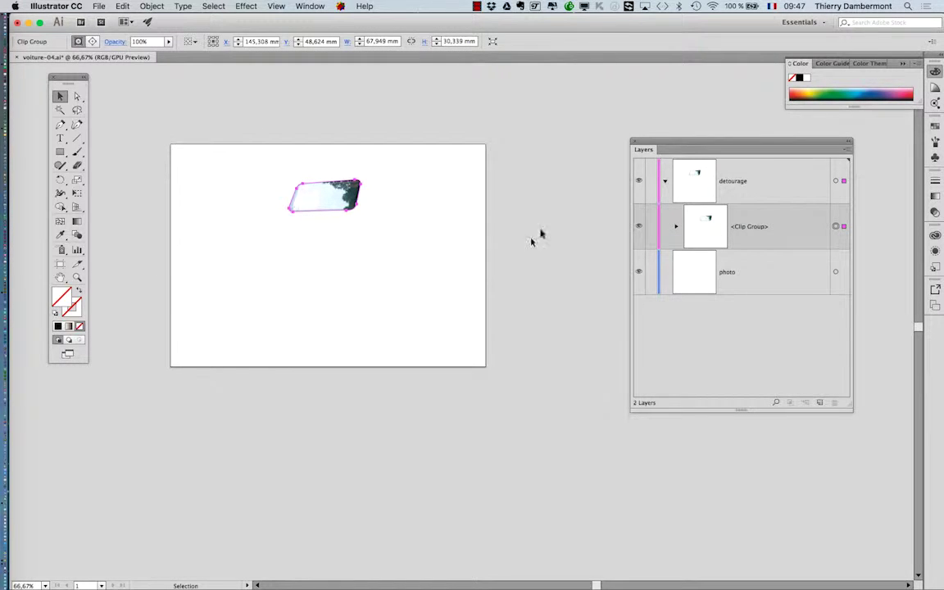
- Enlarge the Layers panel and expand the new <Clip Group> to inspect its contents
{"action": "left_click_drag", "start_coordinate": [659, 143], "coordinate": [560, 115]}
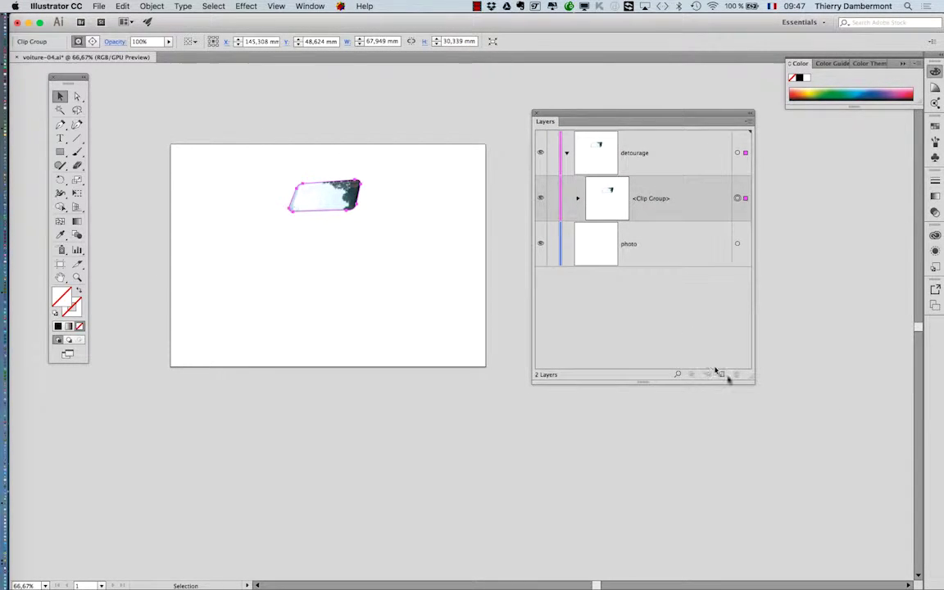
{"action": "left_click_drag", "start_coordinate": [754, 384], "coordinate": [850, 529]}
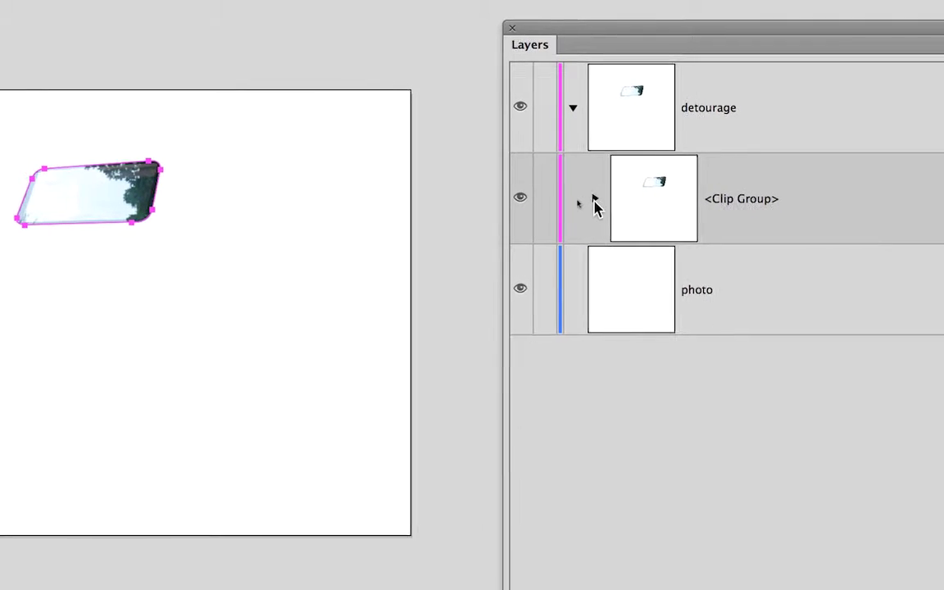
{"action": "left_click", "coordinate": [517, 188]}
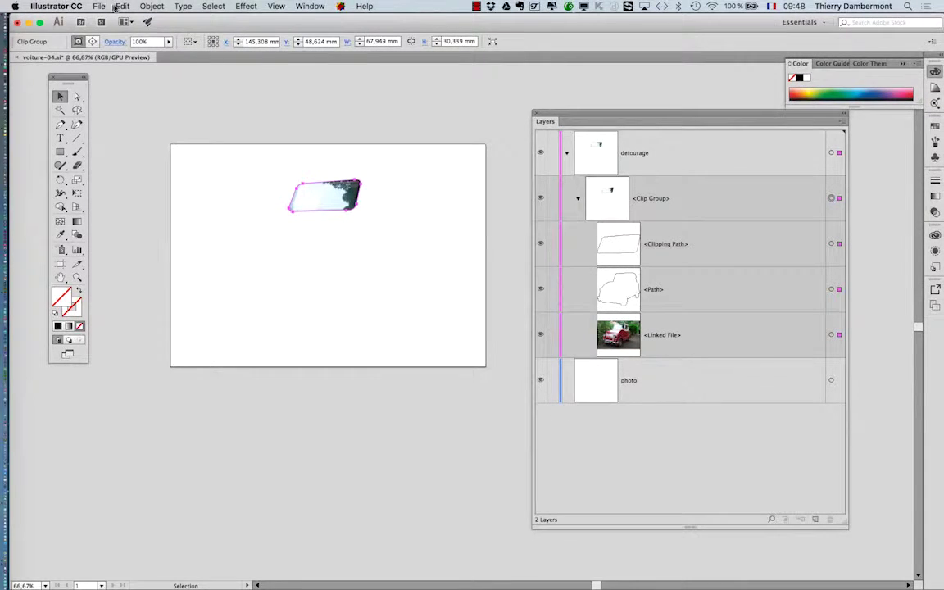
- Undo Make Clipping Mask to restore the full car photo and loose outline paths
{"action": "left_click", "coordinate": [122, 6]}
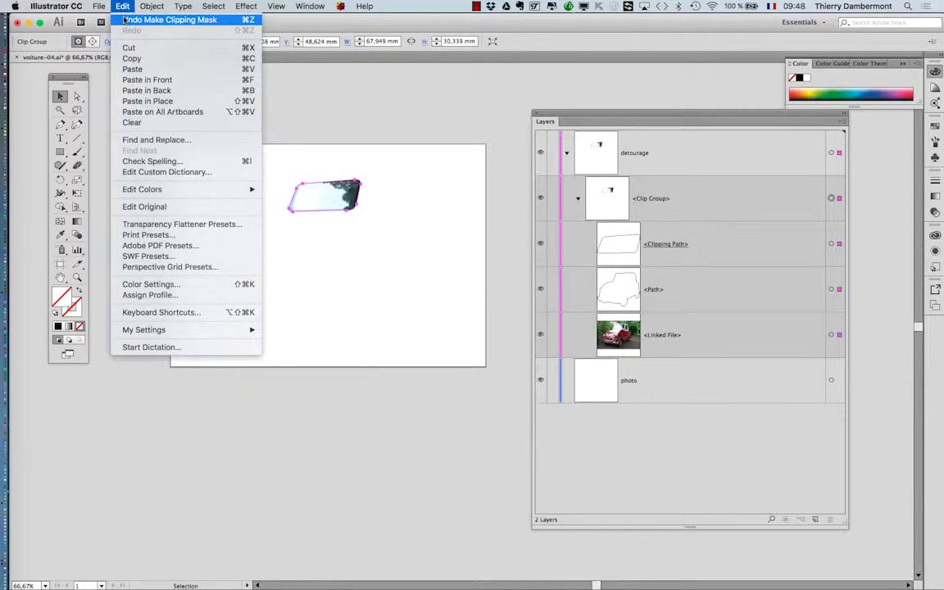
{"action": "left_click", "coordinate": [124, 20]}
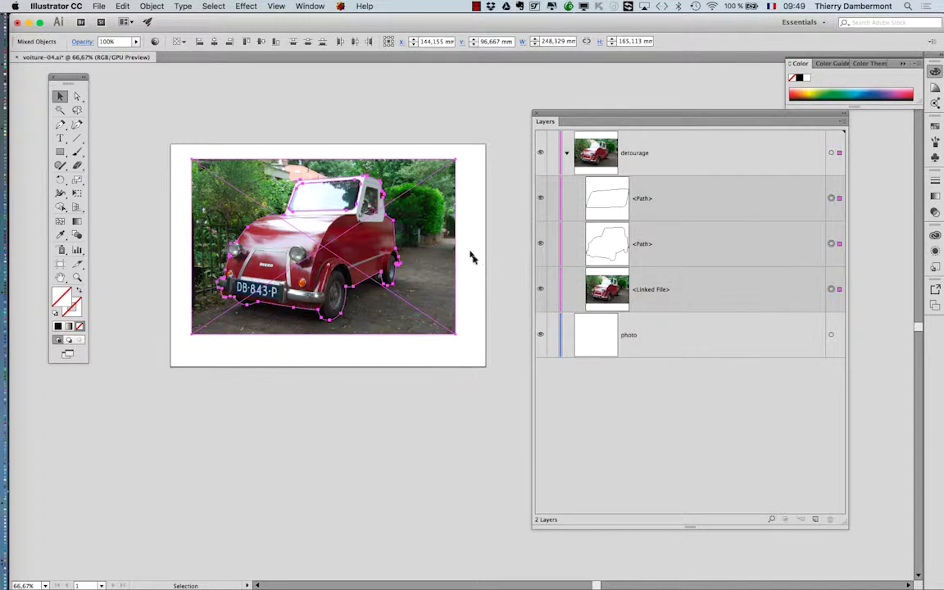
{"action": "left_click_drag", "start_coordinate": [603, 116], "coordinate": [574, 134]}
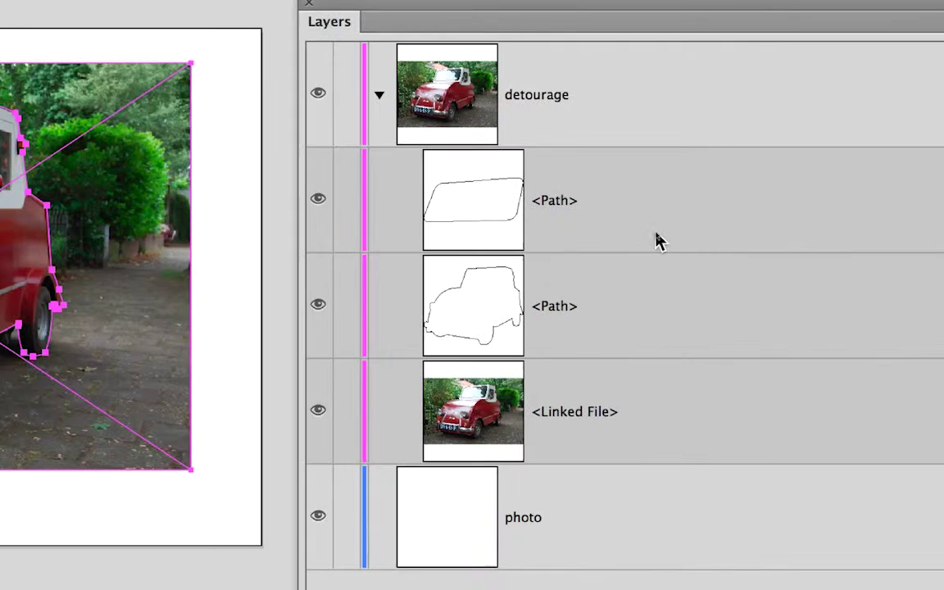
{"action": "left_click", "coordinate": [656, 242]}
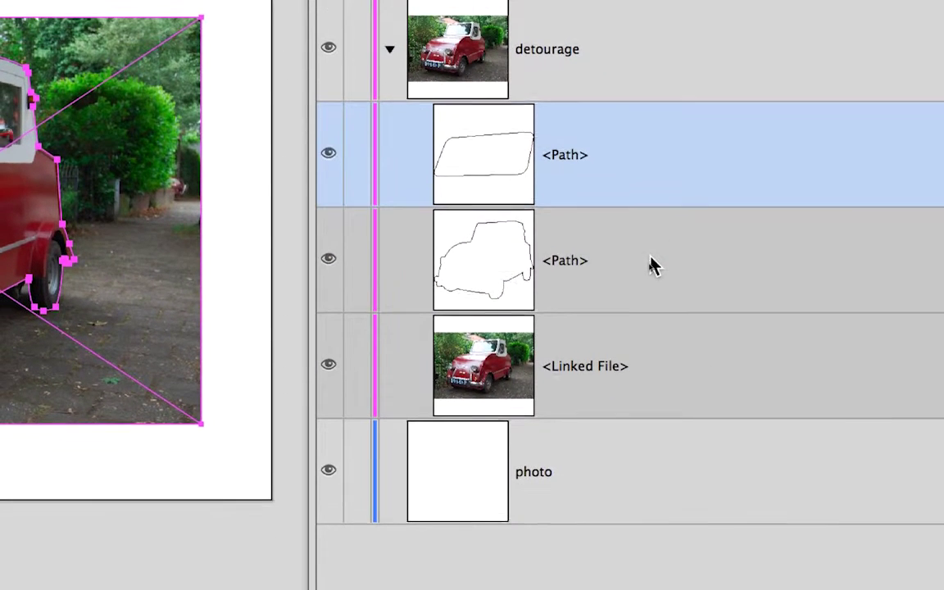
{"action": "left_click", "coordinate": [654, 312]}
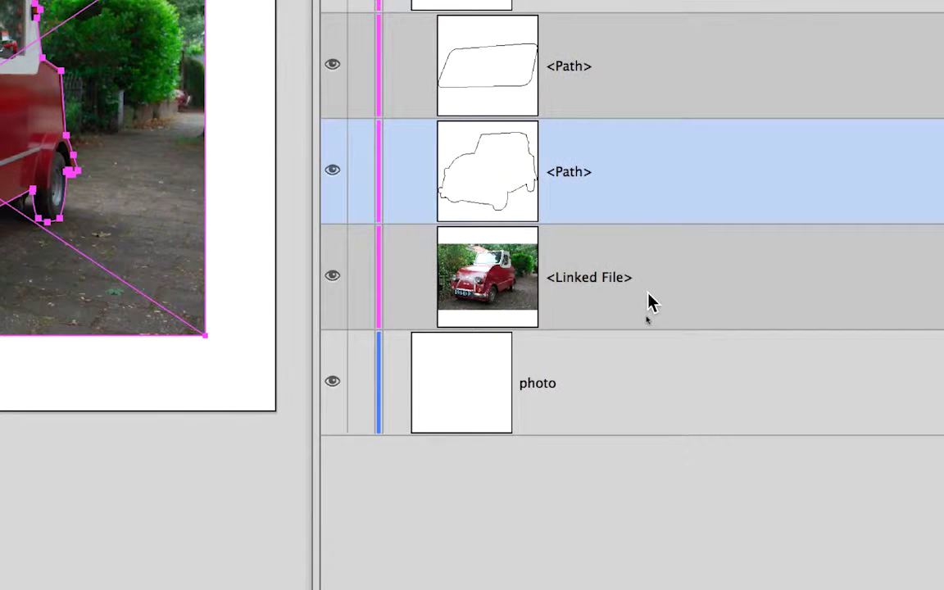
{"action": "left_click", "coordinate": [652, 300]}
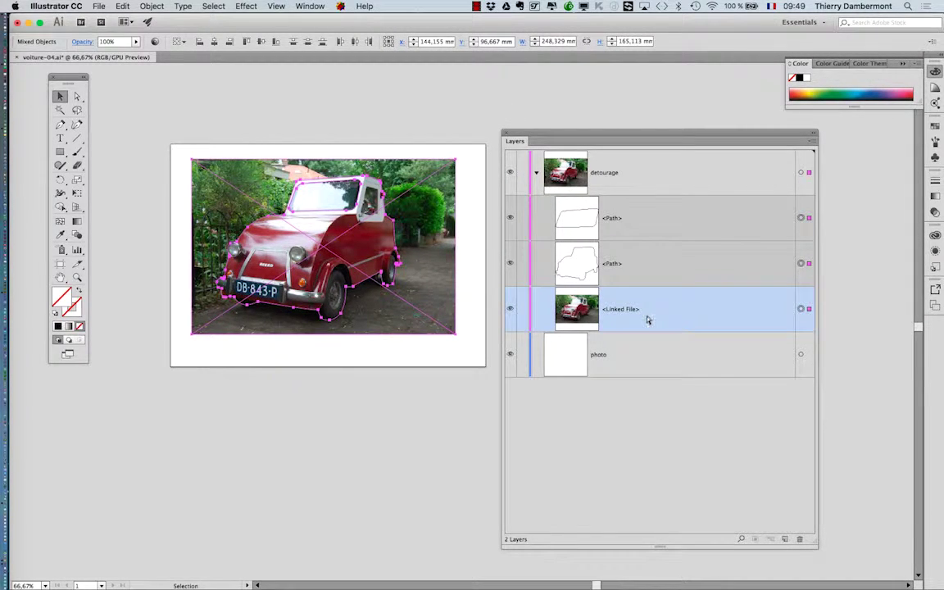
{"action": "left_click", "coordinate": [614, 271]}
{"action": "left_click", "coordinate": [621, 231]}
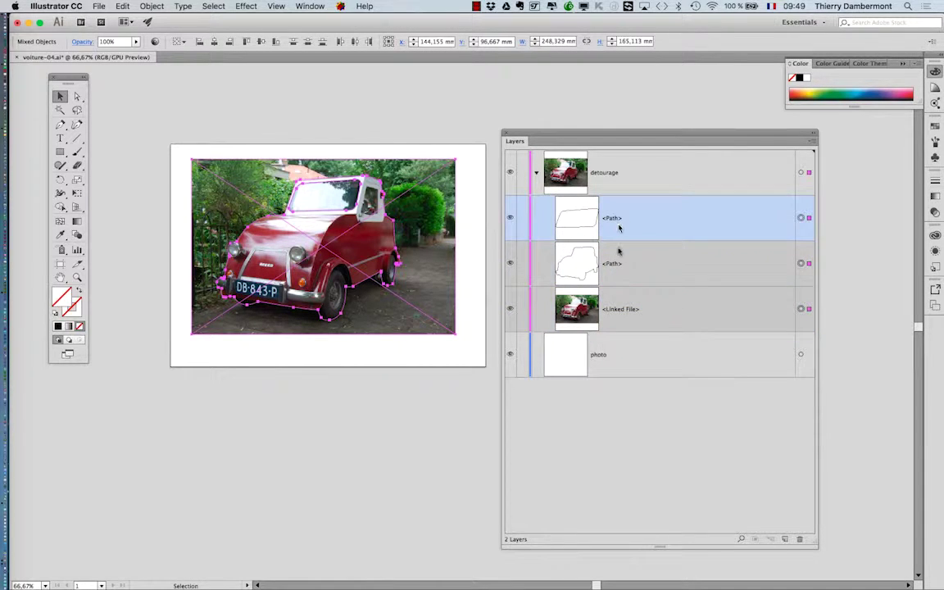
{"action": "left_click", "coordinate": [617, 267]}
{"action": "left_click", "coordinate": [617, 229]}
{"action": "left_click", "coordinate": [621, 260]}
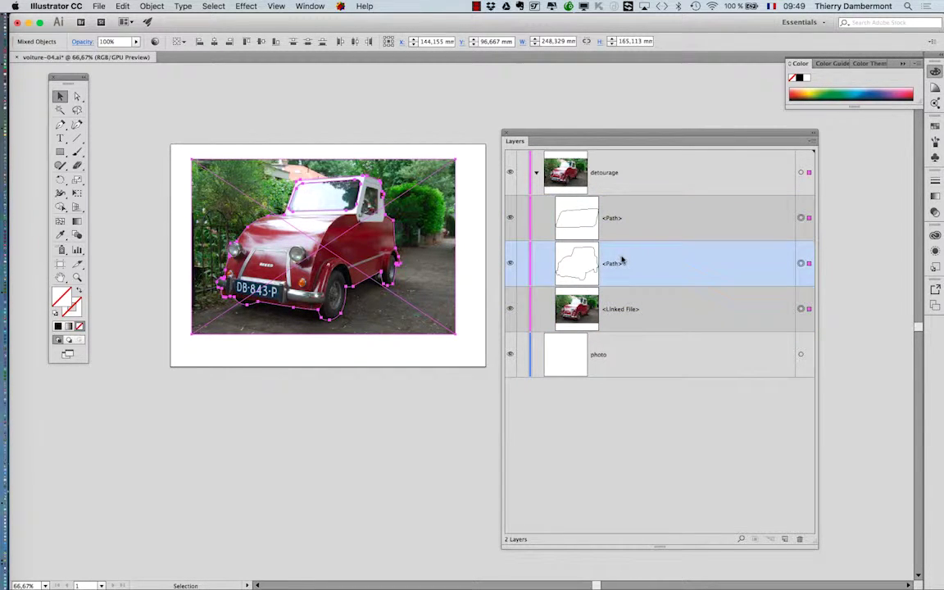
{"action": "left_click", "coordinate": [621, 223]}
{"action": "left_click", "coordinate": [625, 261]}
{"action": "left_click", "coordinate": [640, 219]}
{"action": "left_click", "coordinate": [662, 270]}
{"action": "left_click", "coordinate": [660, 228]}
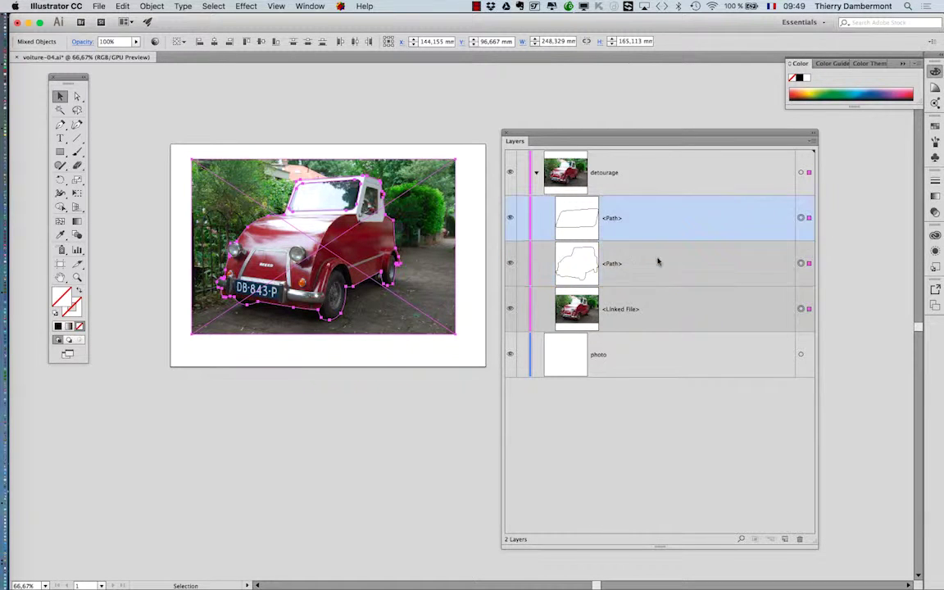
{"action": "left_click", "coordinate": [657, 263]}
{"action": "left_click", "coordinate": [653, 230]}
{"action": "left_click", "coordinate": [649, 258]}
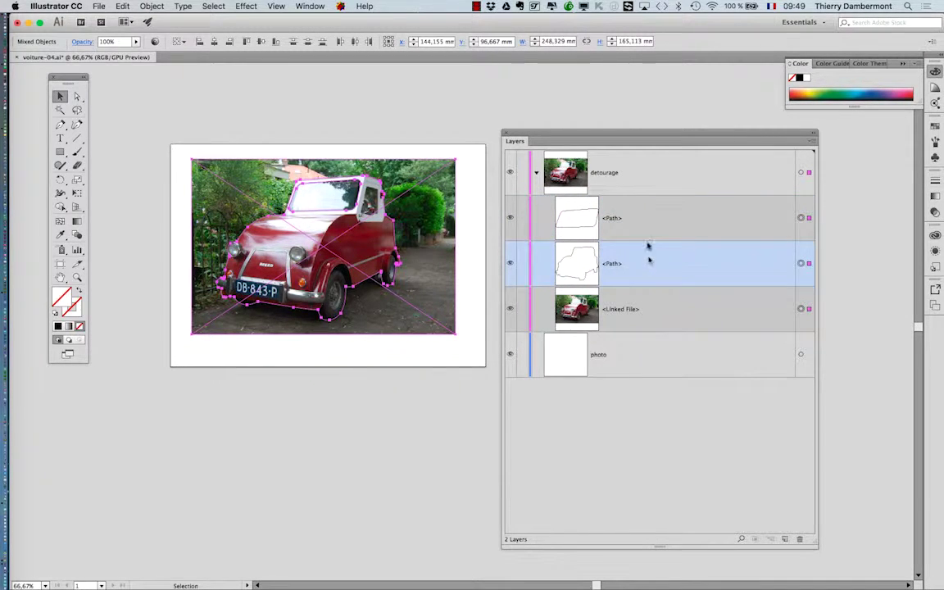
{"action": "left_click", "coordinate": [645, 228]}
{"action": "left_click", "coordinate": [647, 261]}
{"action": "left_click", "coordinate": [645, 234]}
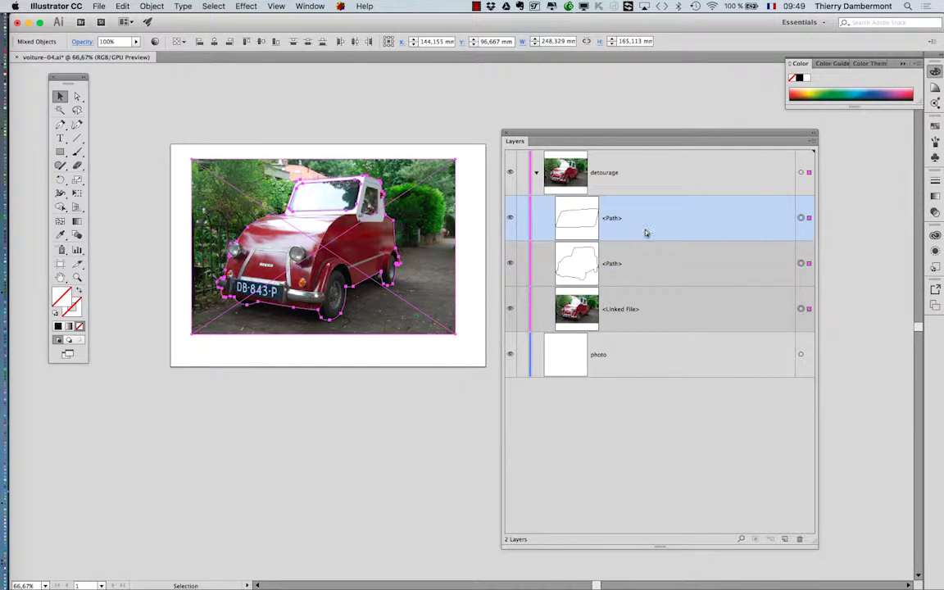
{"action": "left_click", "coordinate": [650, 271]}
{"action": "left_click", "coordinate": [641, 228]}
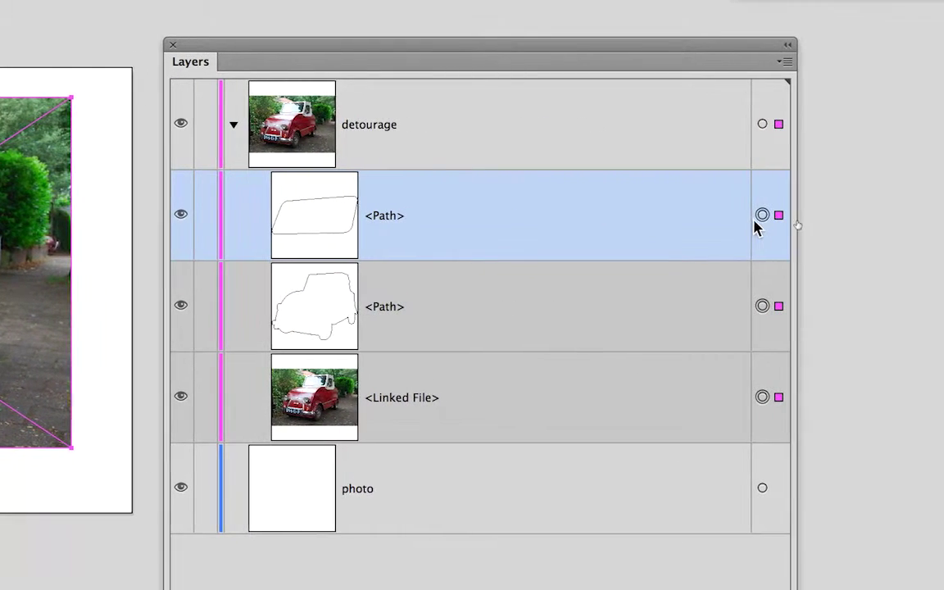
- Target the windshield <Path> in Layers and add the car outline <Path> to the selection
{"action": "left_click", "coordinate": [759, 217]}
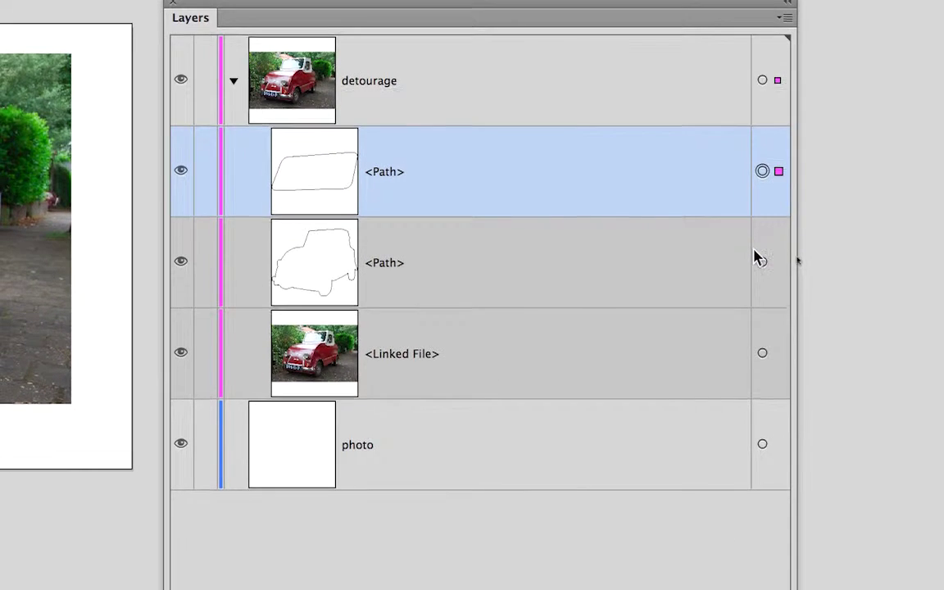
{"action": "left_click", "coordinate": [760, 259], "text": "shift"}
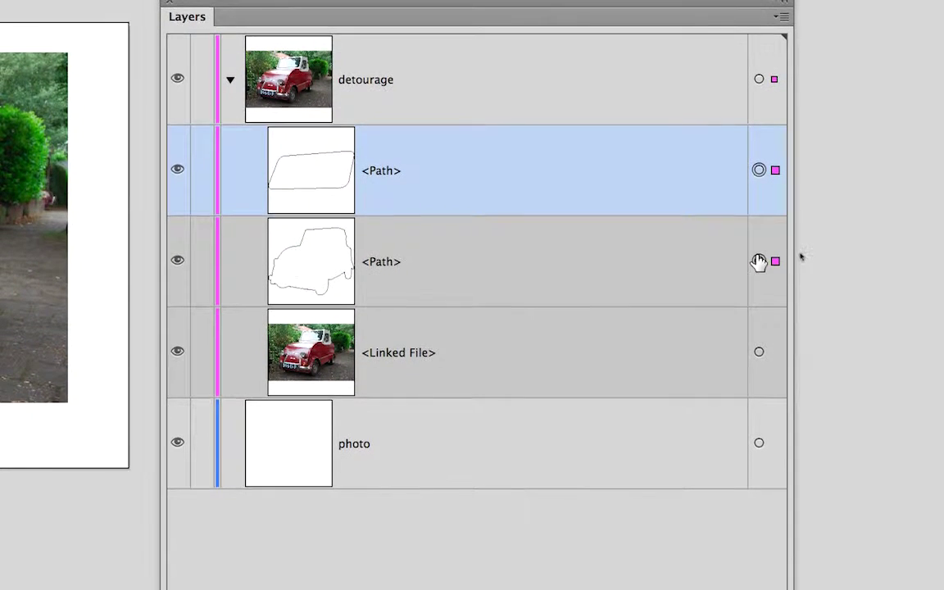
{"action": "left_click", "coordinate": [760, 261], "text": "shift"}
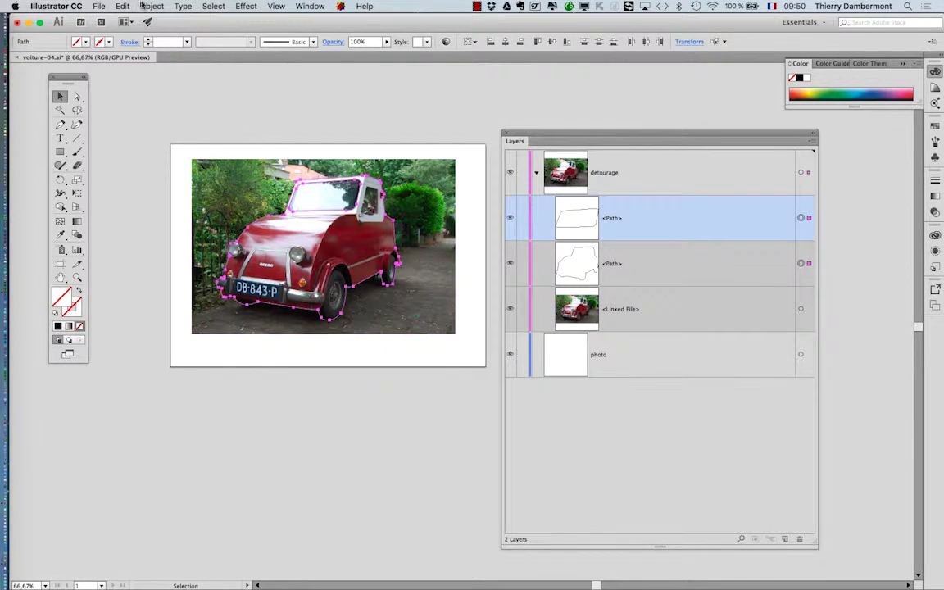
- Merge the windshield and car outline paths with Object > Compound Path > Make
{"action": "left_click", "coordinate": [152, 6]}
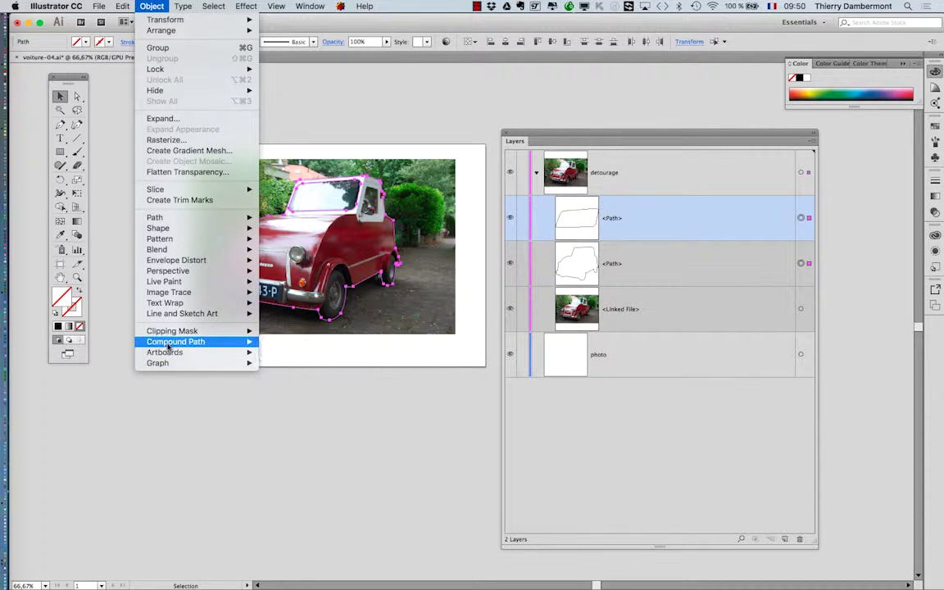
{"action": "mouse_move", "coordinate": [55, 340]}
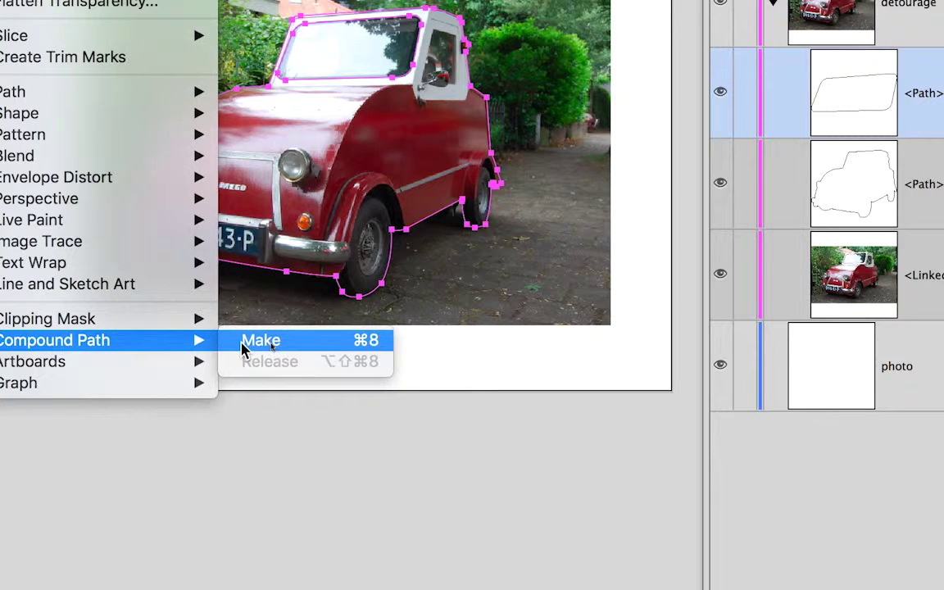
{"action": "left_click", "coordinate": [244, 349]}
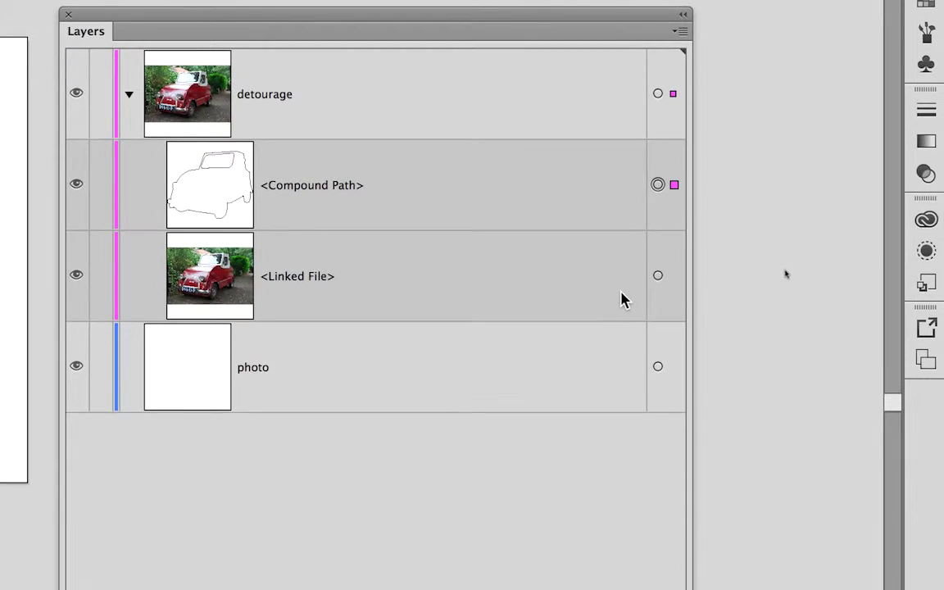
- Add the linked car photo to the selection, clip it to the compound path, then deselect
{"action": "left_click", "coordinate": [658, 285]}
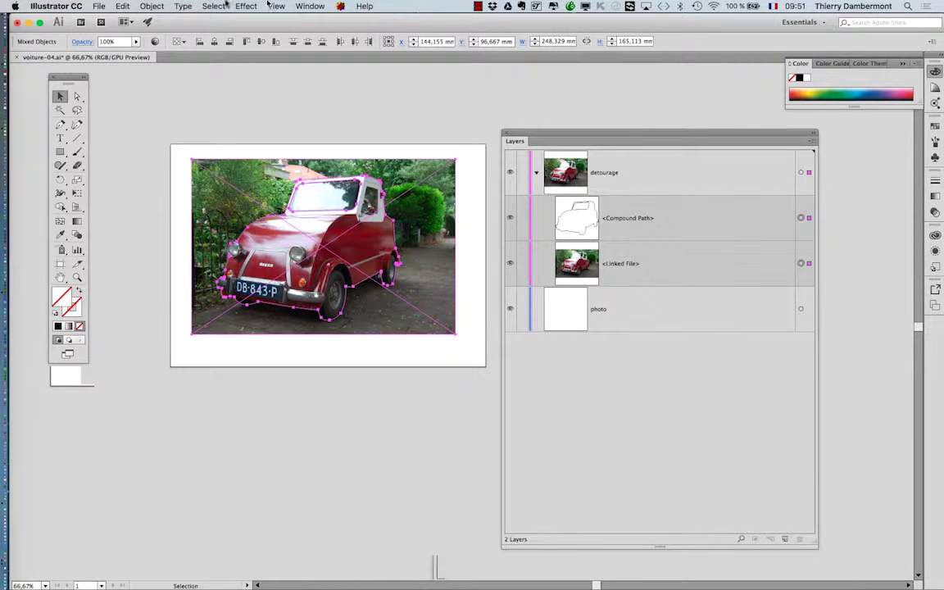
{"action": "left_click", "coordinate": [152, 7]}
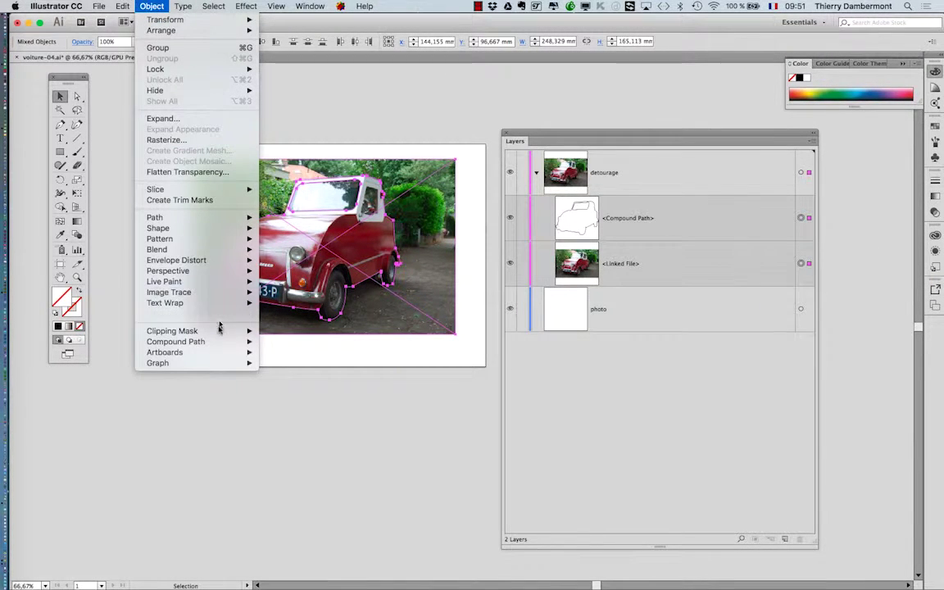
{"action": "mouse_move", "coordinate": [172, 331]}
{"action": "left_click", "coordinate": [279, 333]}
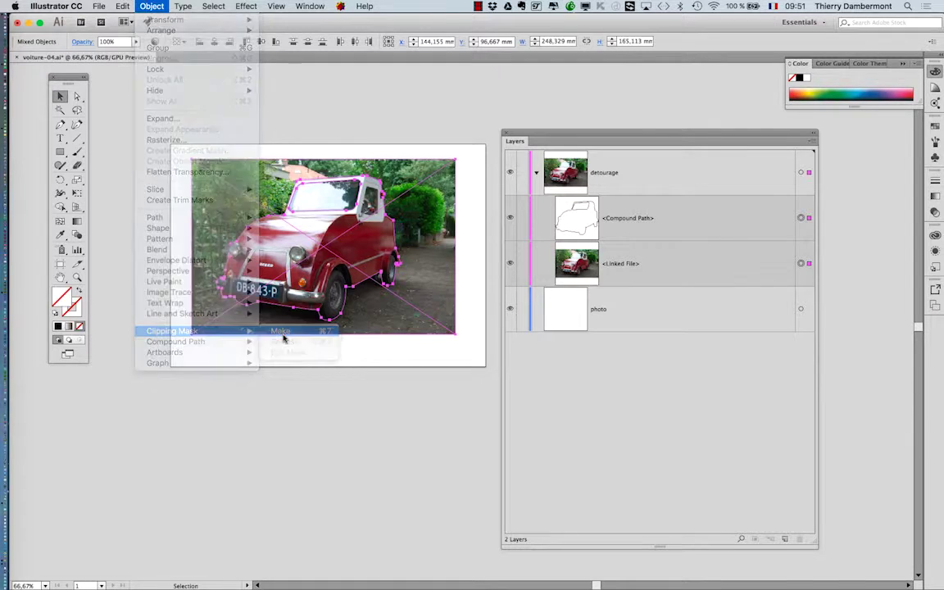
{"action": "left_click", "coordinate": [284, 338]}
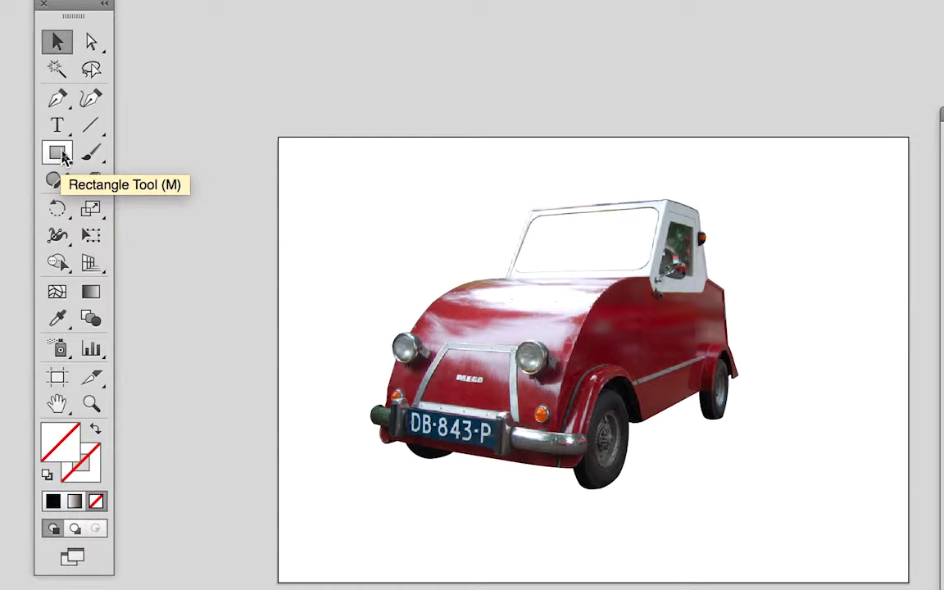
- Draw a 94.19 × 87.26 mm rectangle over the car's windshield and upper front
{"action": "left_click", "coordinate": [63, 156]}
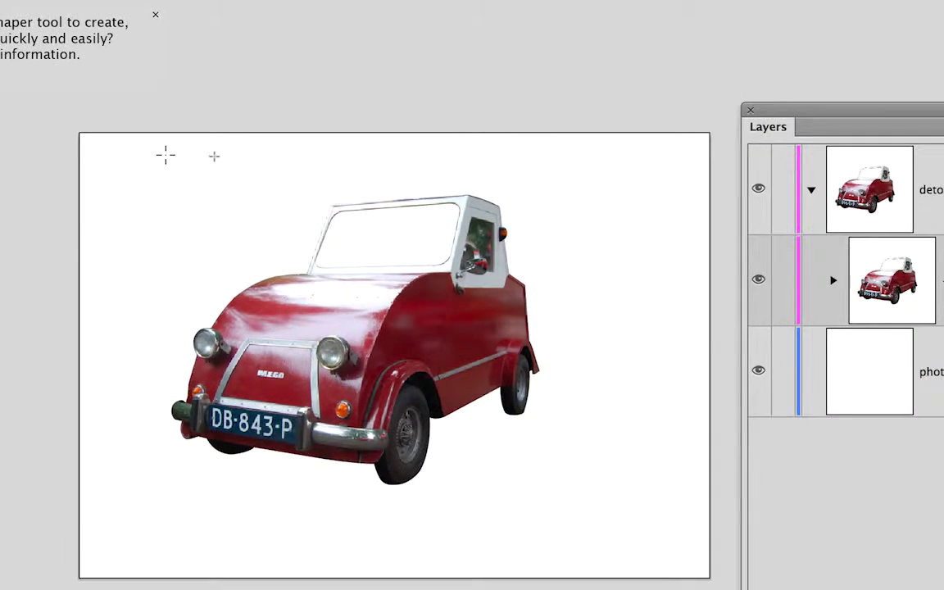
{"action": "left_click_drag", "start_coordinate": [365, 158], "coordinate": [531, 330]}
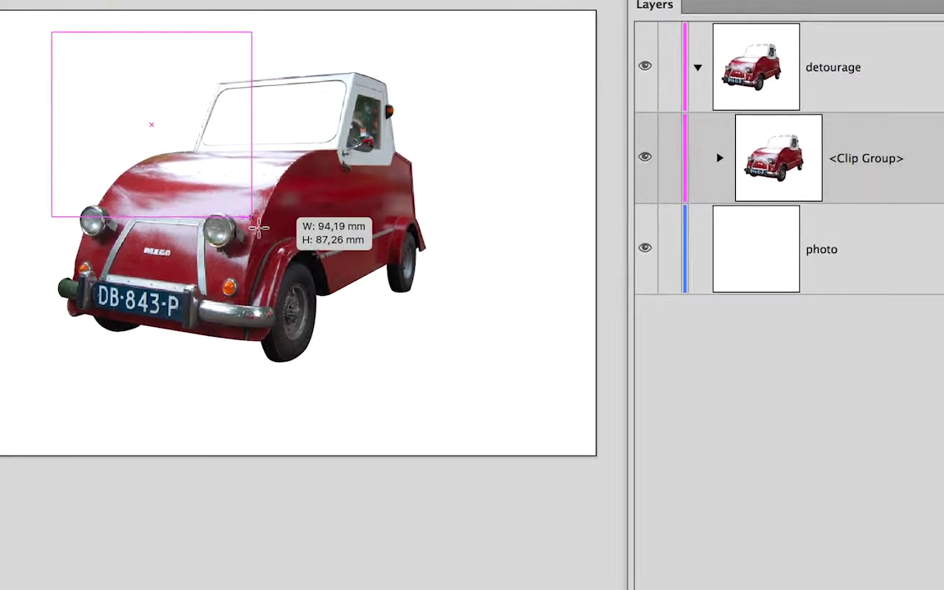
{"action": "left_click_drag", "start_coordinate": [235, 223], "coordinate": [262, 233]}
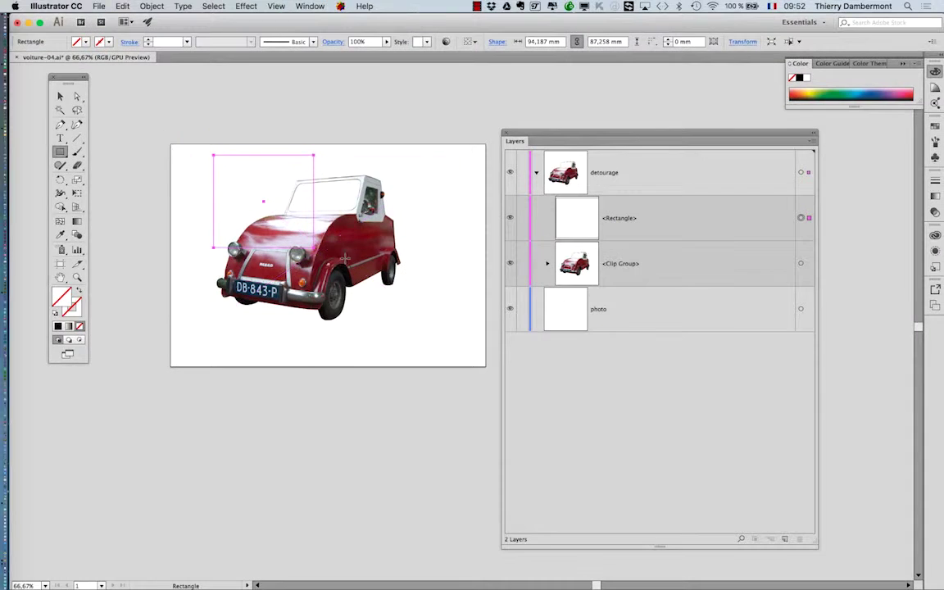
{"action": "left_click", "coordinate": [309, 6]}
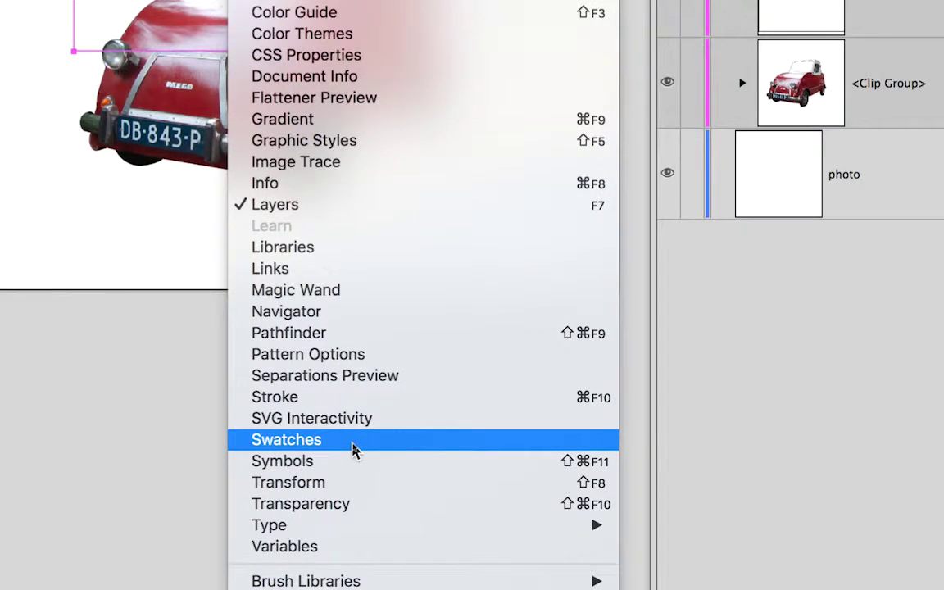
- Float the Swatches panel and change the rectangle's fill from pink to green
{"action": "left_click", "coordinate": [354, 448]}
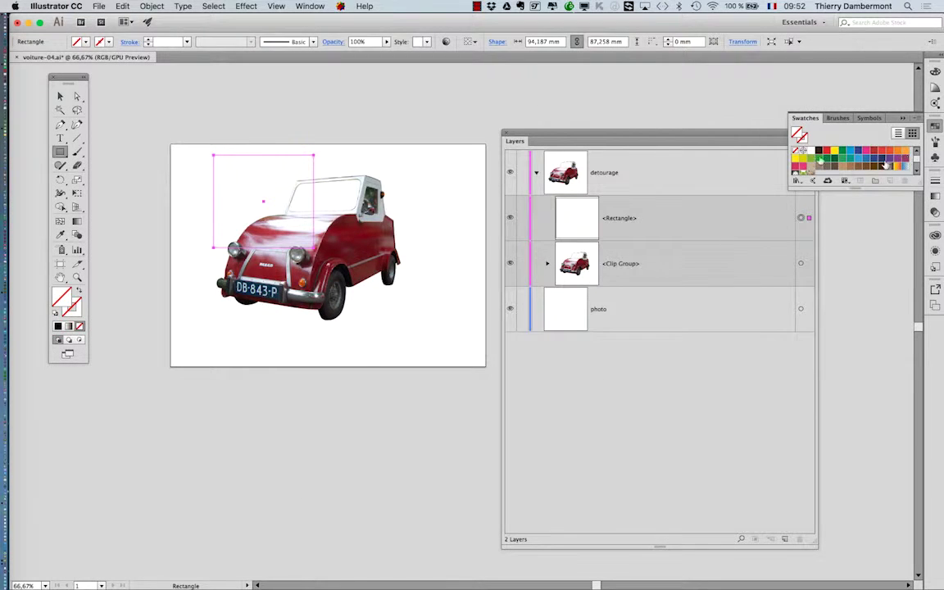
{"action": "left_click_drag", "start_coordinate": [807, 120], "coordinate": [369, 325]}
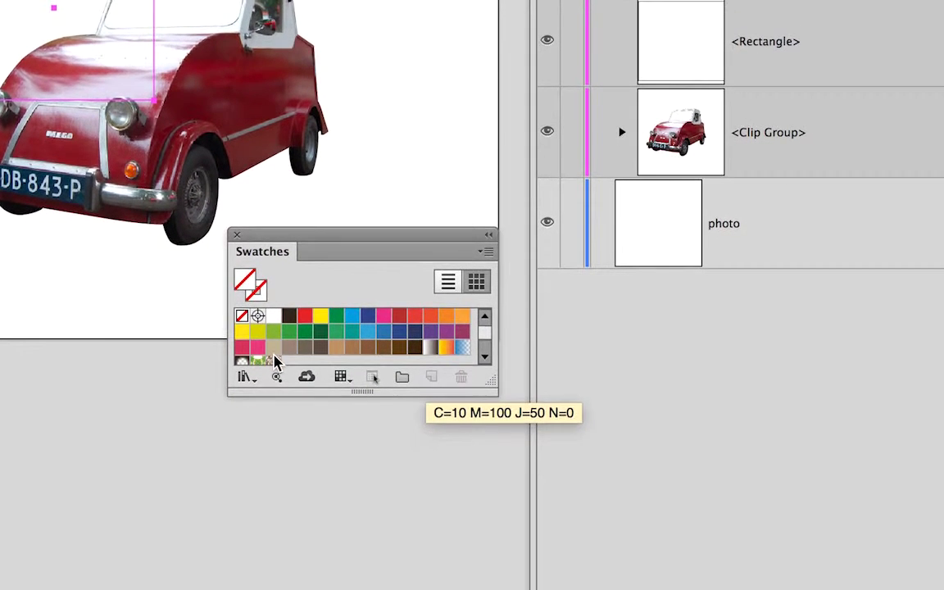
{"action": "left_click", "coordinate": [275, 362]}
{"action": "left_click", "coordinate": [273, 348]}
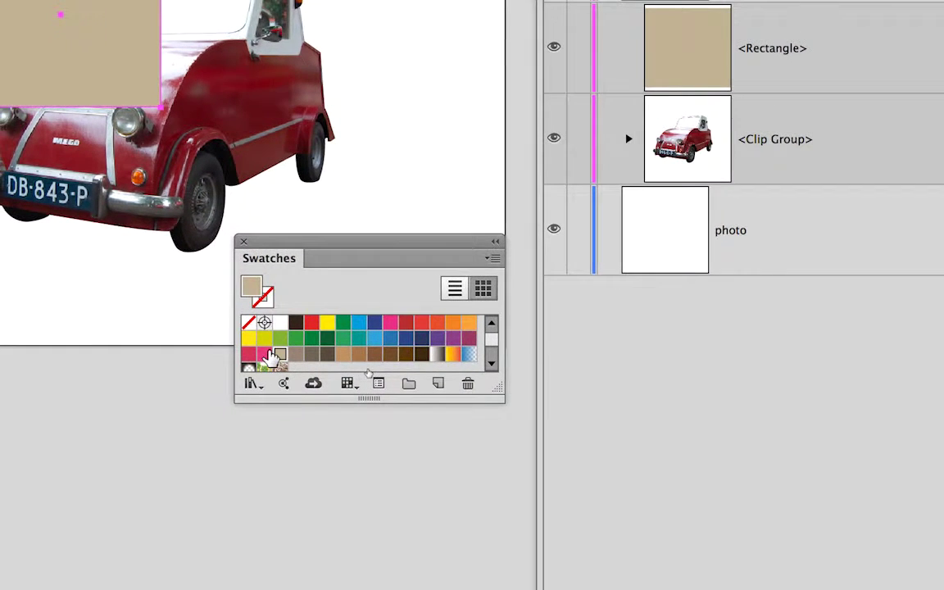
{"action": "left_click", "coordinate": [264, 354]}
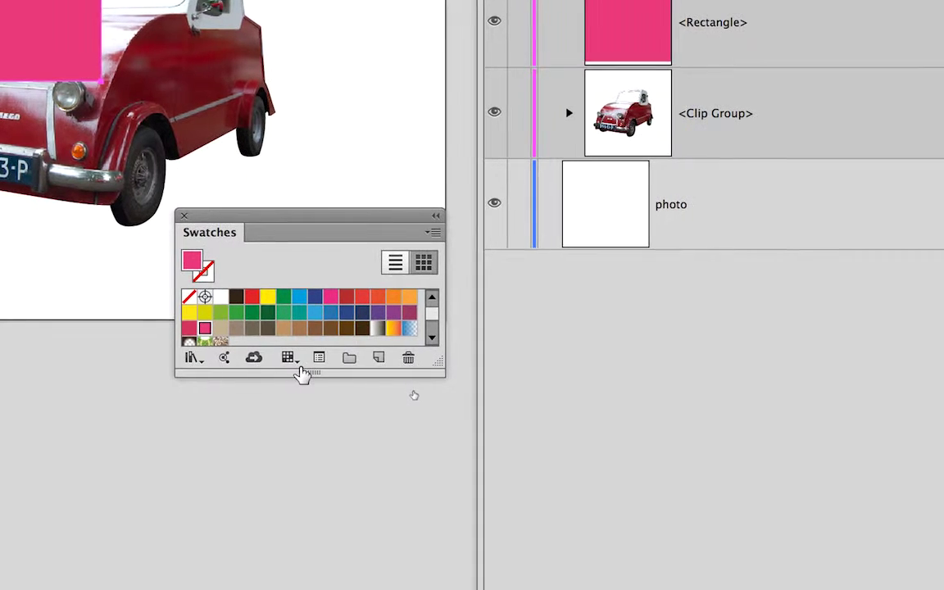
{"action": "left_click_drag", "start_coordinate": [302, 373], "coordinate": [299, 395]}
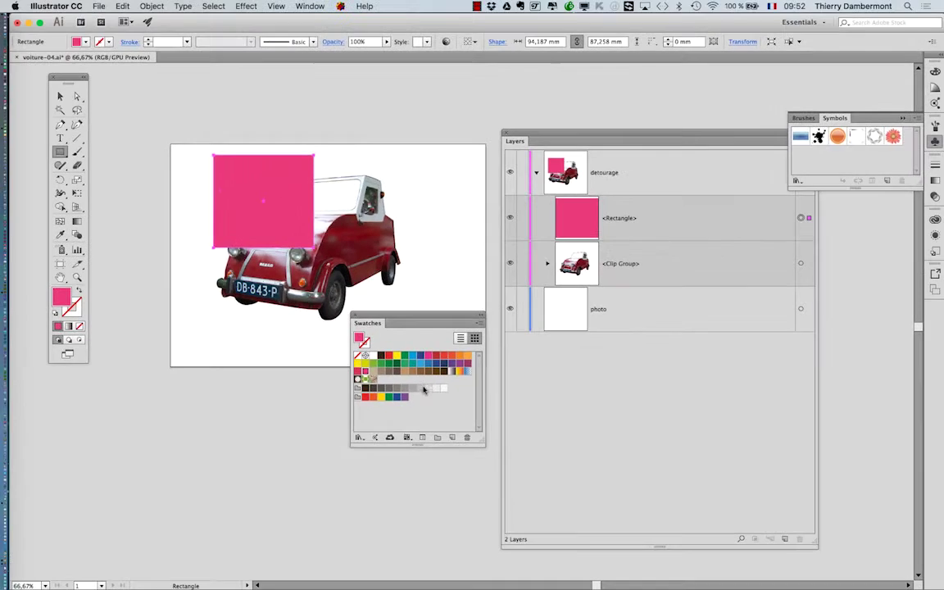
{"action": "left_click", "coordinate": [445, 357]}
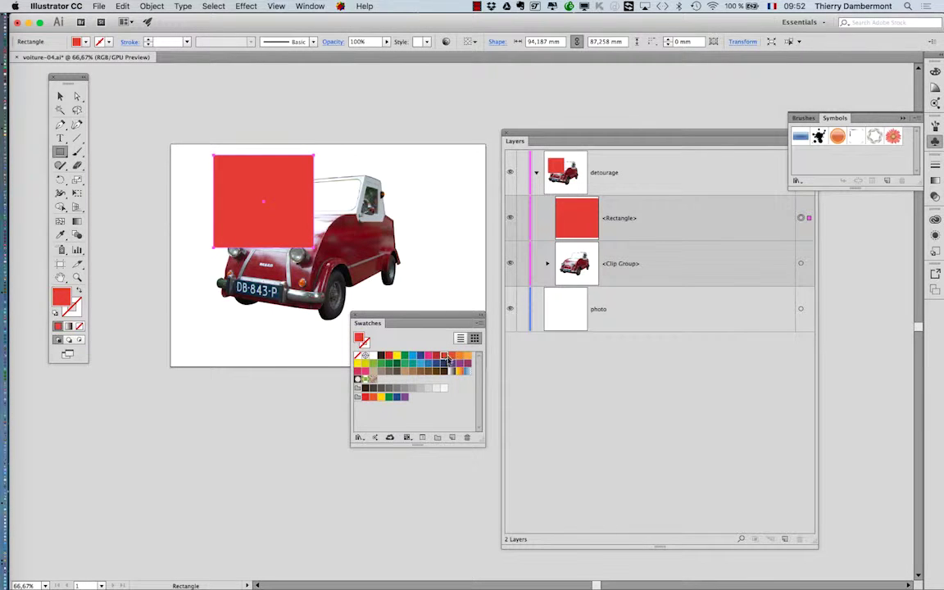
{"action": "left_click", "coordinate": [382, 363]}
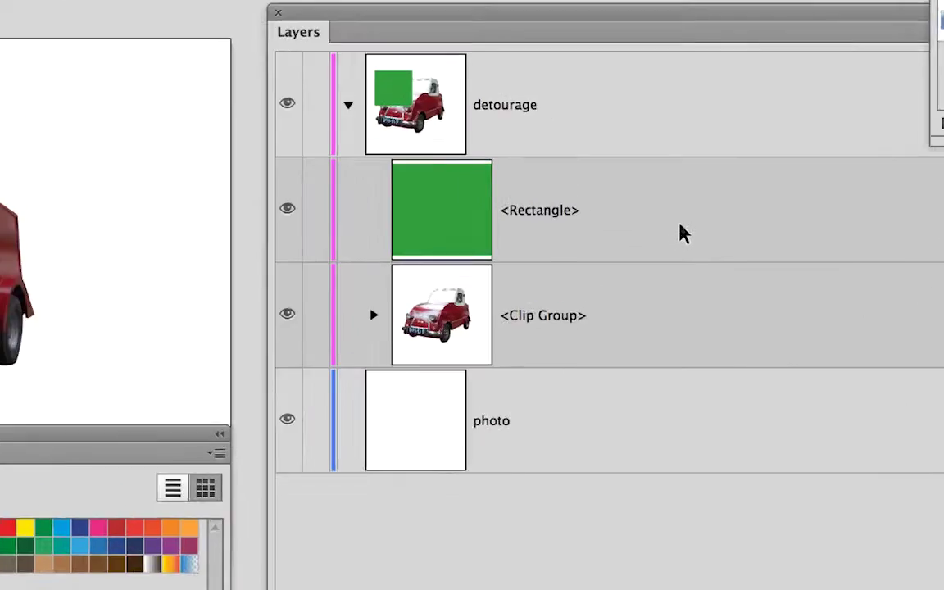
{"action": "left_click", "coordinate": [680, 232]}
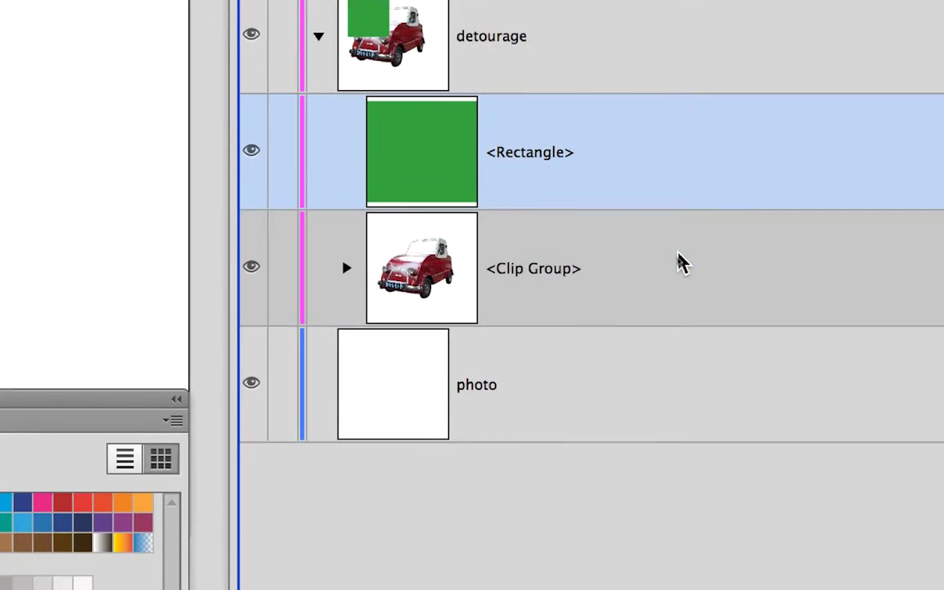
- Move the <Rectangle> layer below the <Clip Group> in the Layers stack
{"action": "left_click_drag", "start_coordinate": [681, 230], "coordinate": [679, 259]}
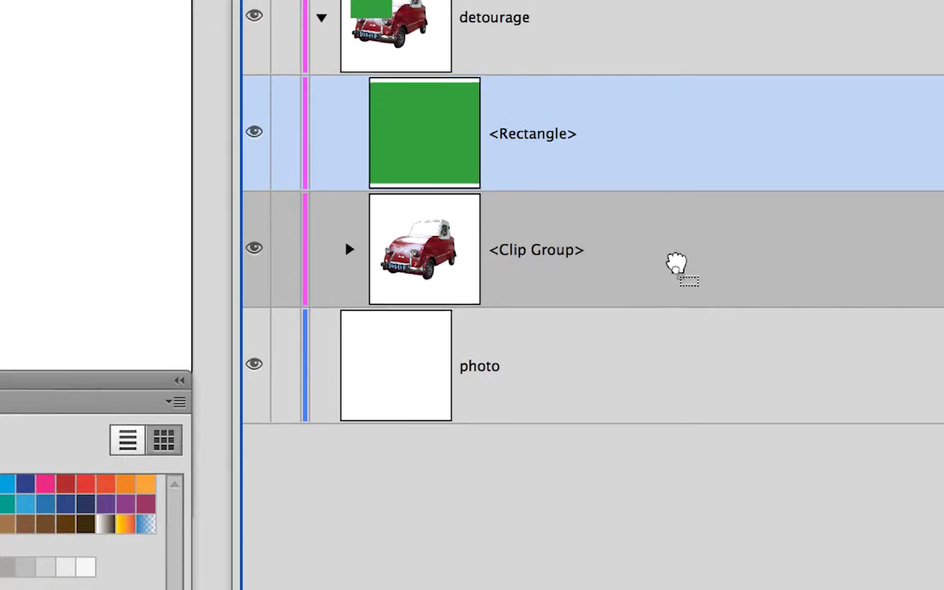
{"action": "left_click_drag", "start_coordinate": [678, 261], "coordinate": [674, 276]}
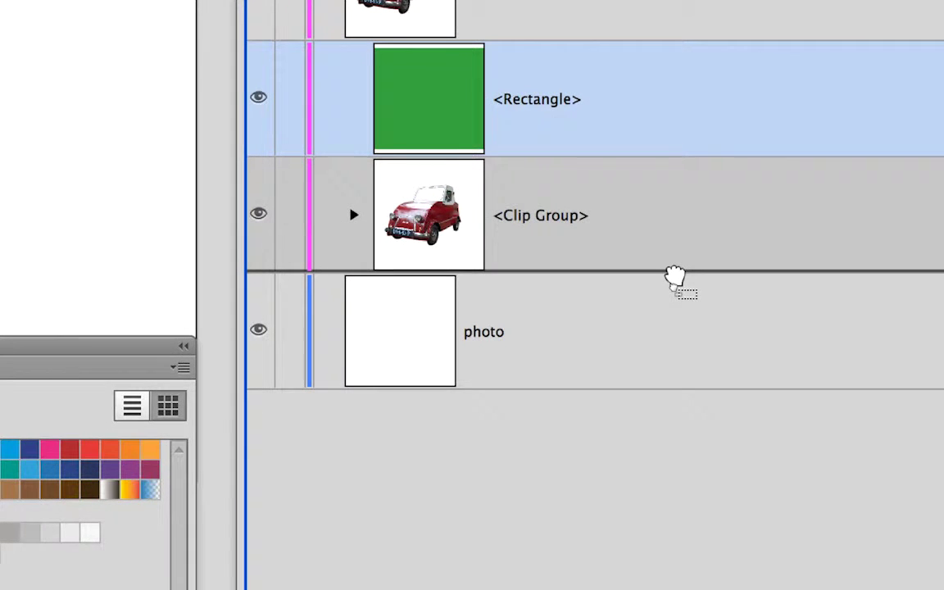
{"action": "mouse_move", "coordinate": [675, 277]}
{"action": "left_mouse_down"}
{"action": "mouse_move", "coordinate": [676, 261]}
{"action": "mouse_move", "coordinate": [680, 275]}
{"action": "left_mouse_up"}
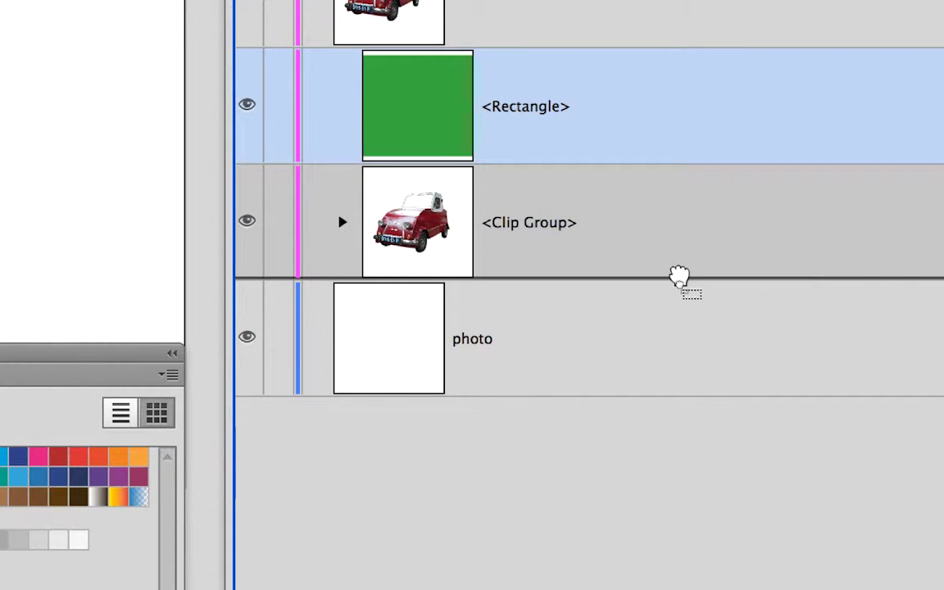
{"action": "left_click_drag", "start_coordinate": [680, 276], "coordinate": [678, 283]}
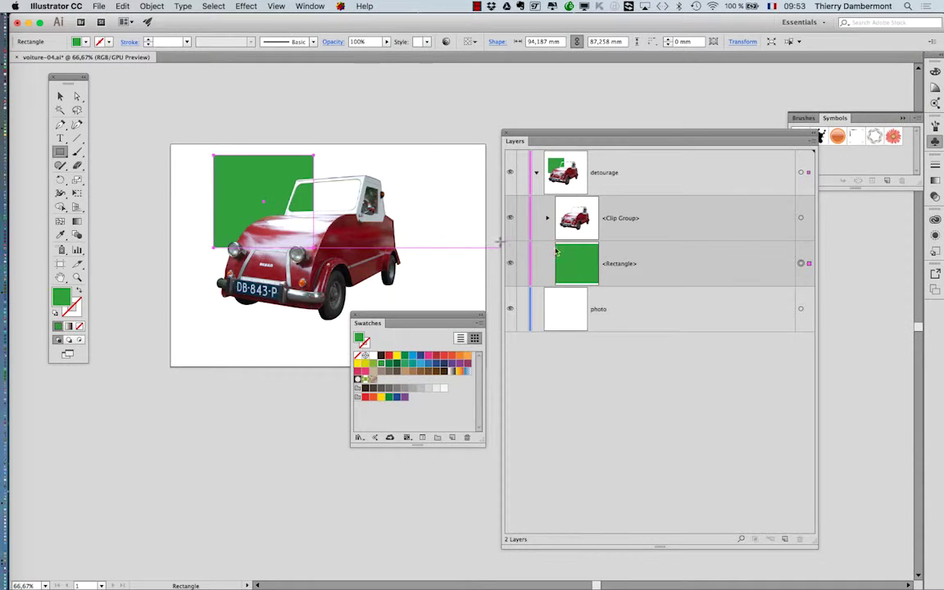
- Drag the Layers and Swatches panels off the car and zoom in on the windshield
{"action": "scroll", "coordinate": [279, 192], "scroll_direction": "up", "scroll_amount": 1}
{"action": "scroll", "coordinate": [279, 192], "scroll_direction": "up", "scroll_amount": 1}
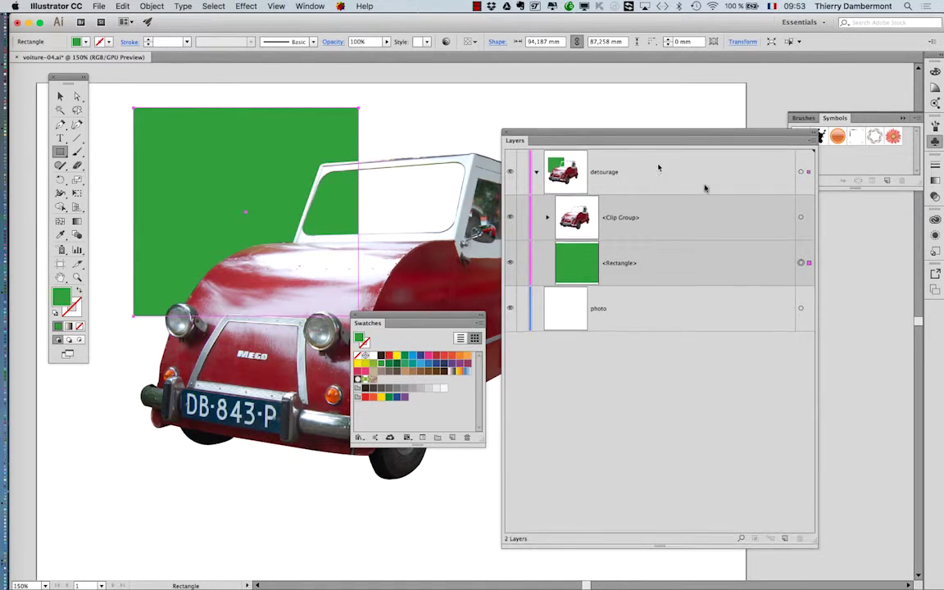
{"action": "left_click_drag", "start_coordinate": [545, 133], "coordinate": [708, 185]}
{"action": "left_click_drag", "start_coordinate": [414, 323], "coordinate": [222, 430]}
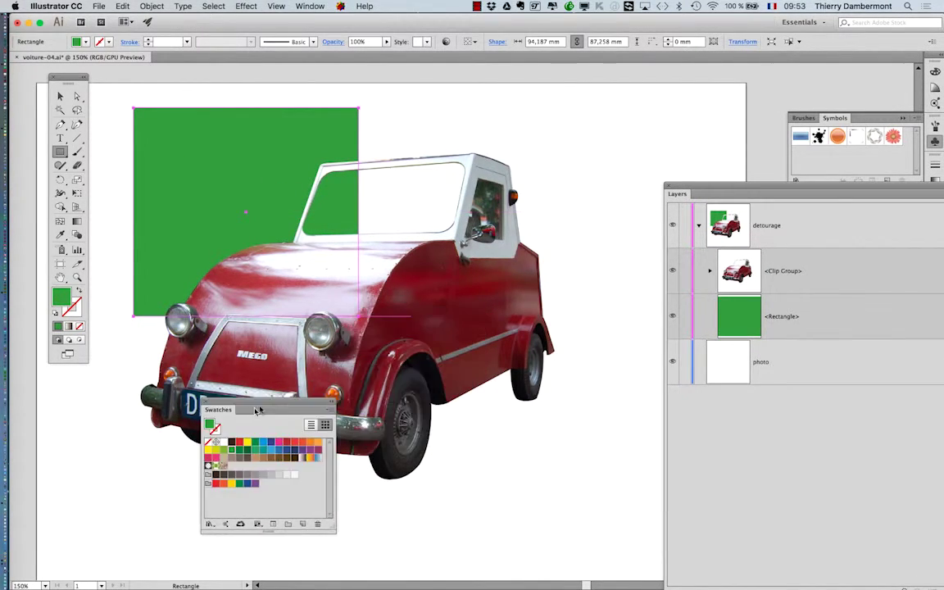
{"action": "scroll", "coordinate": [357, 251], "scroll_direction": "up", "scroll_amount": 2}
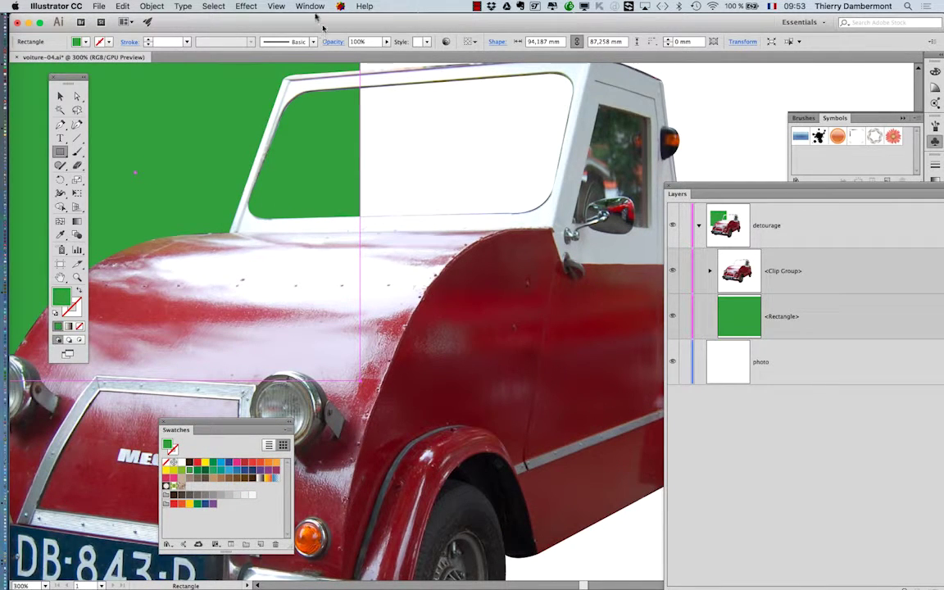
{"action": "left_click", "coordinate": [278, 6]}
{"action": "mouse_move", "coordinate": [227, 201]}
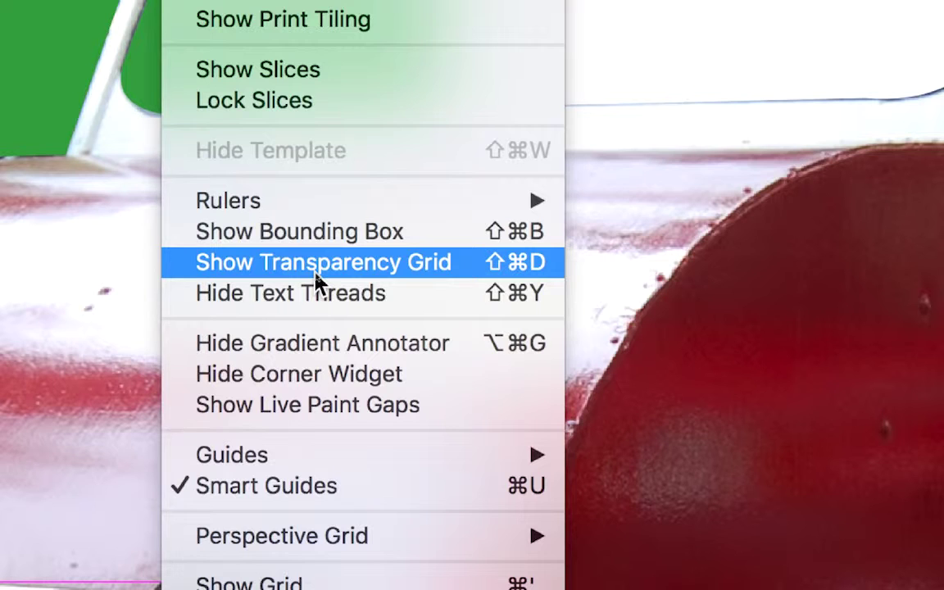
- Show the transparency grid to check the see-through windshield, then hide it and return to 100% zoom
{"action": "left_click", "coordinate": [316, 275]}
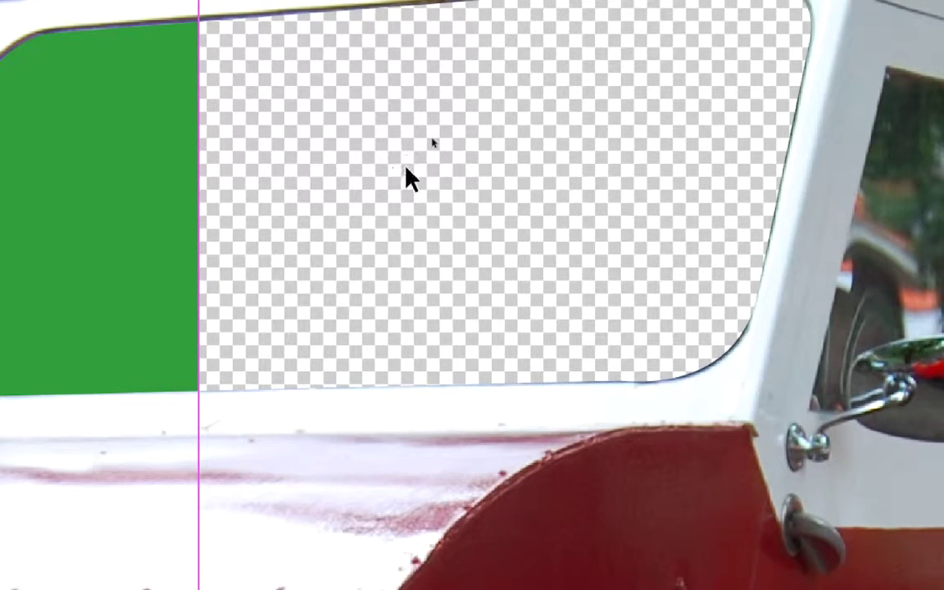
{"action": "scroll", "coordinate": [432, 139], "scroll_direction": "down", "scroll_amount": 4}
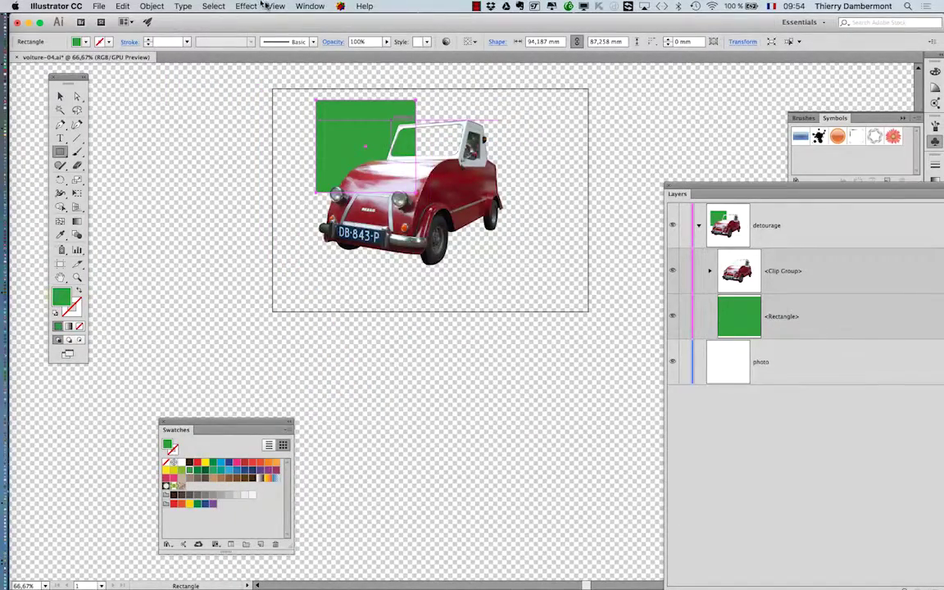
{"action": "left_click", "coordinate": [276, 5]}
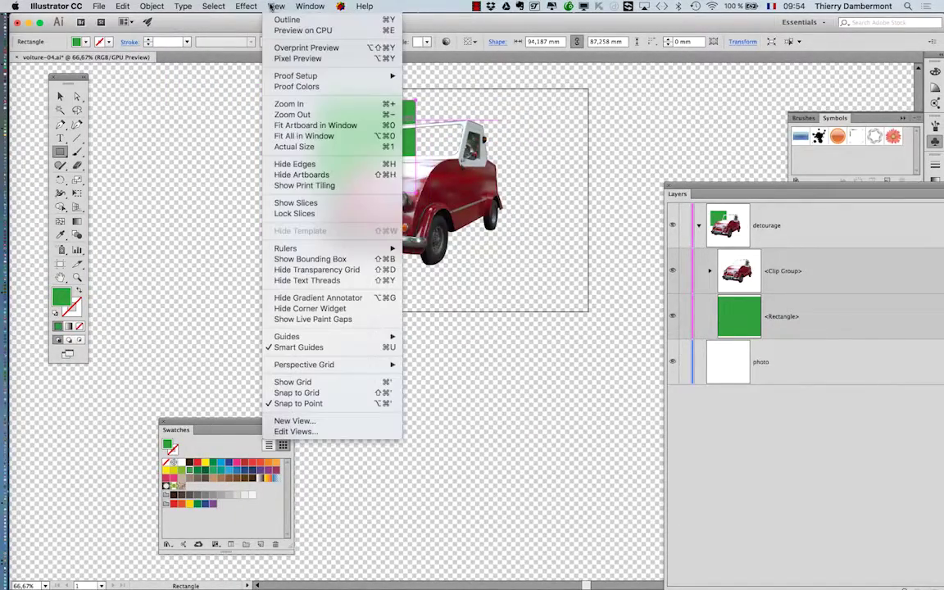
{"action": "left_click", "coordinate": [323, 270]}
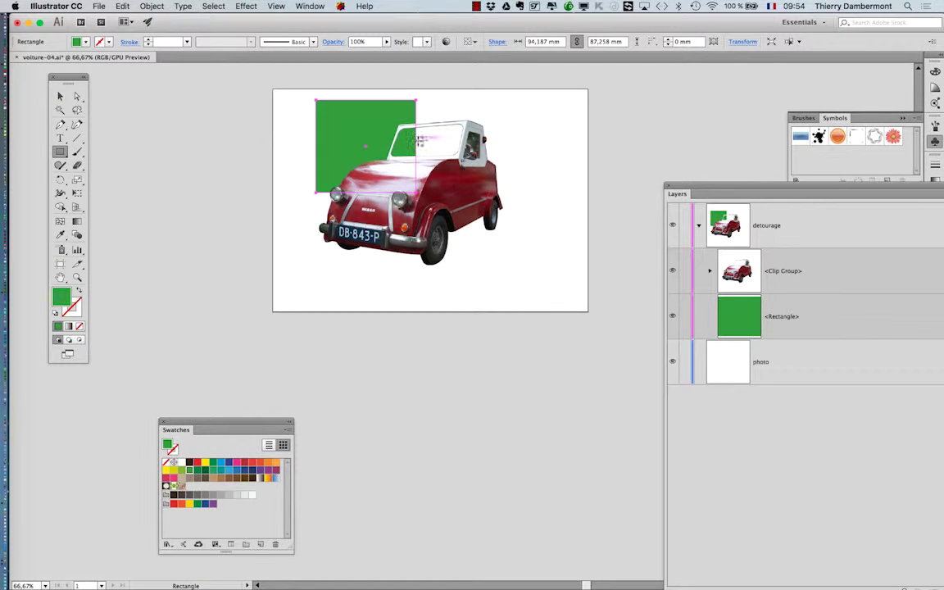
{"action": "key", "text": "ctrl+1"}
{"action": "left_click", "coordinate": [276, 6]}
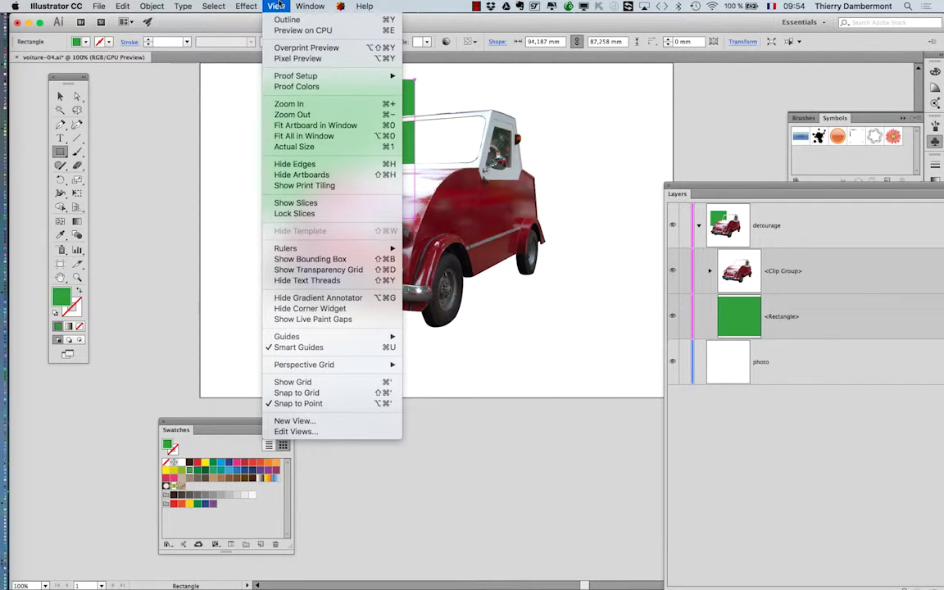
- Close the View menu, centre the car on screen, and deselect the green rectangle
{"action": "left_click", "coordinate": [279, 6]}
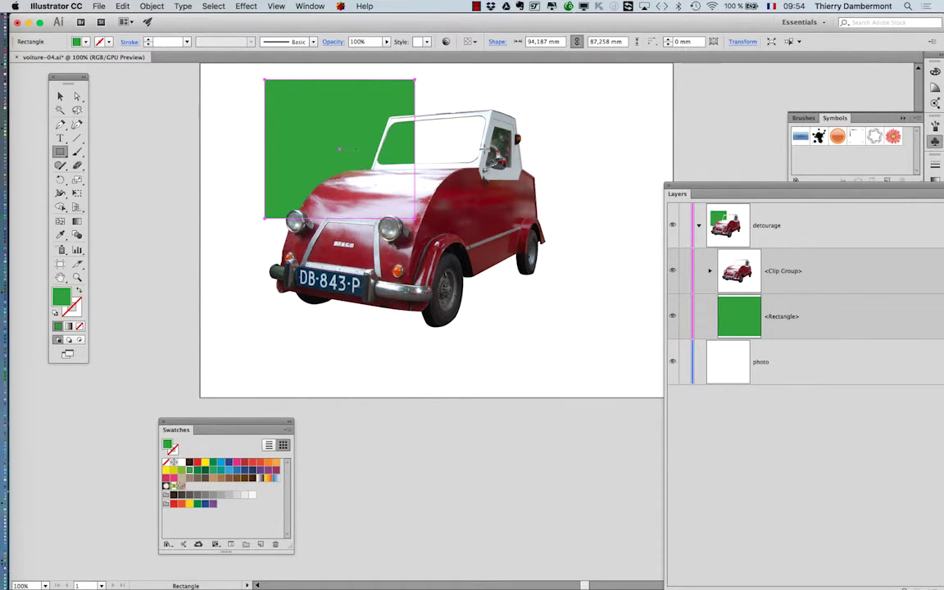
{"action": "left_click_drag", "start_coordinate": [580, 162], "coordinate": [536, 225]}
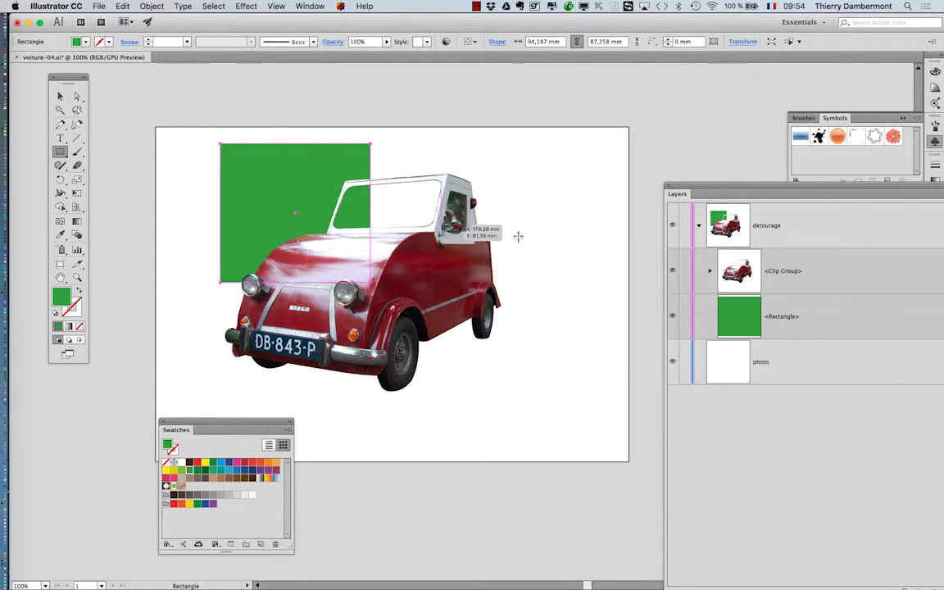
{"action": "left_click", "coordinate": [60, 98]}
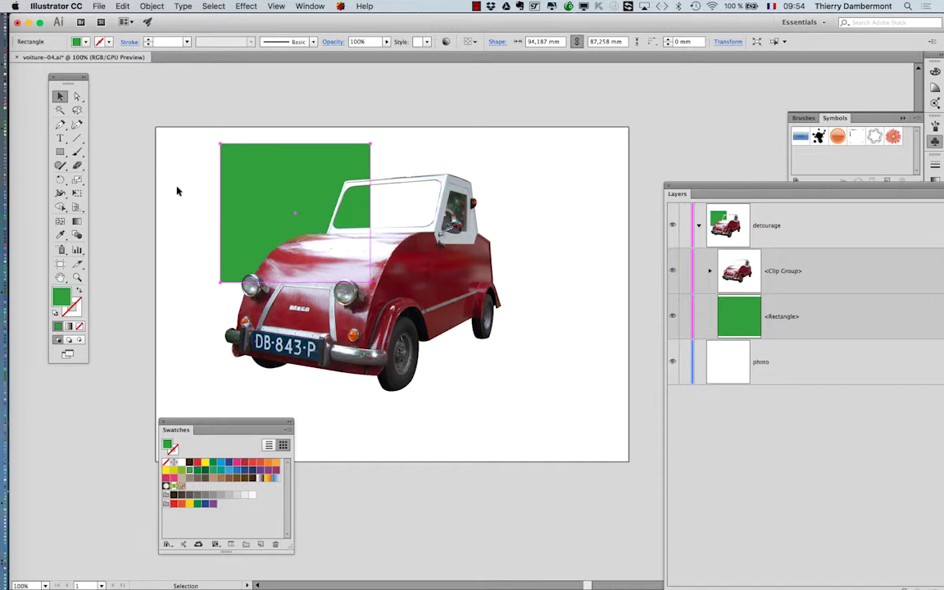
{"action": "left_click", "coordinate": [377, 160]}
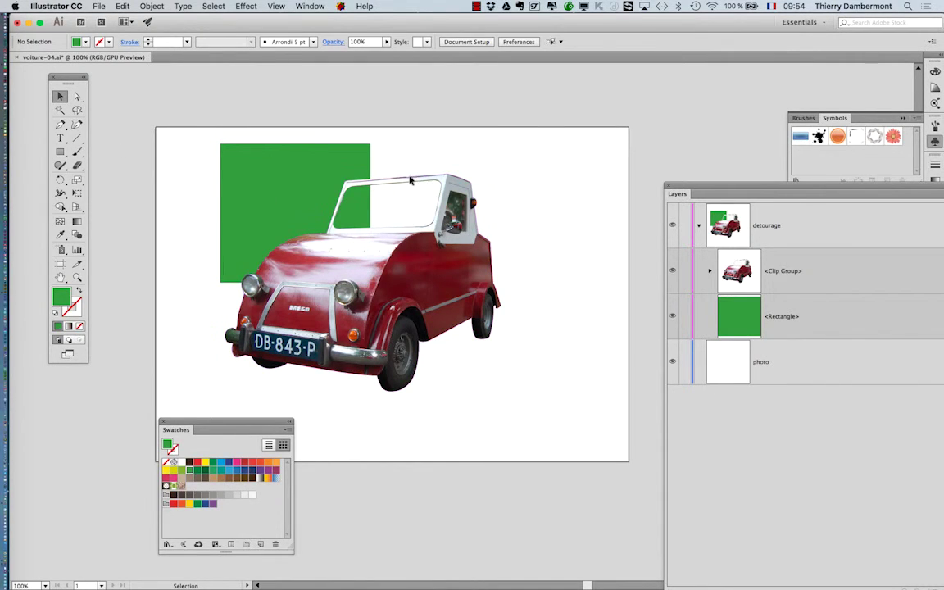